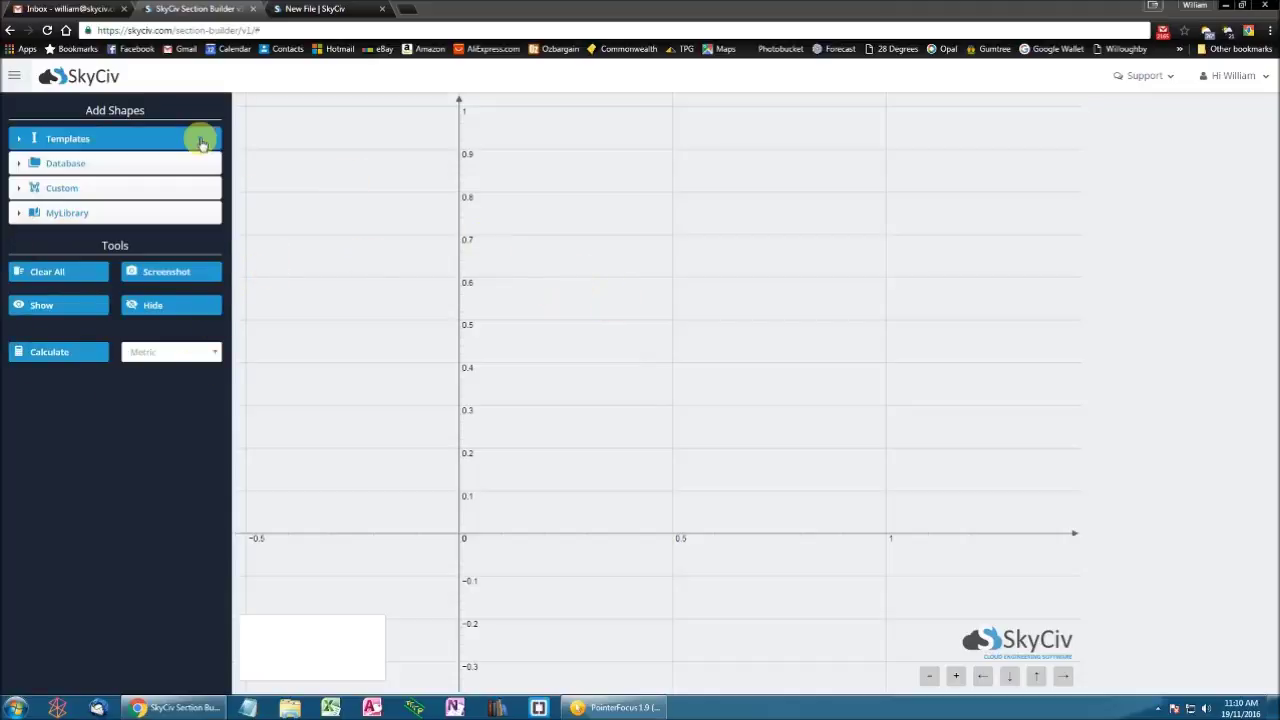
- Add an I-Beam template section and calculate its properties (area 5894.43 mm², centroid 101.6 mm)
click(186, 139)
double_click(96, 210)
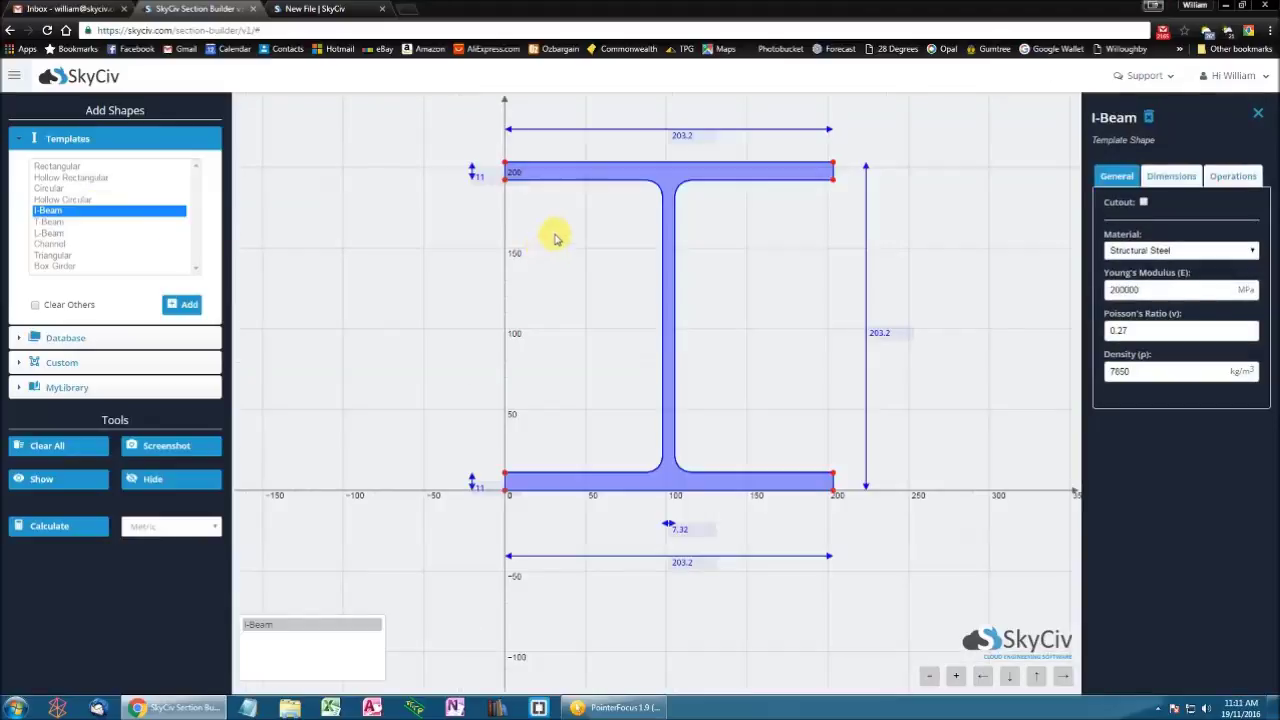
click(1168, 176)
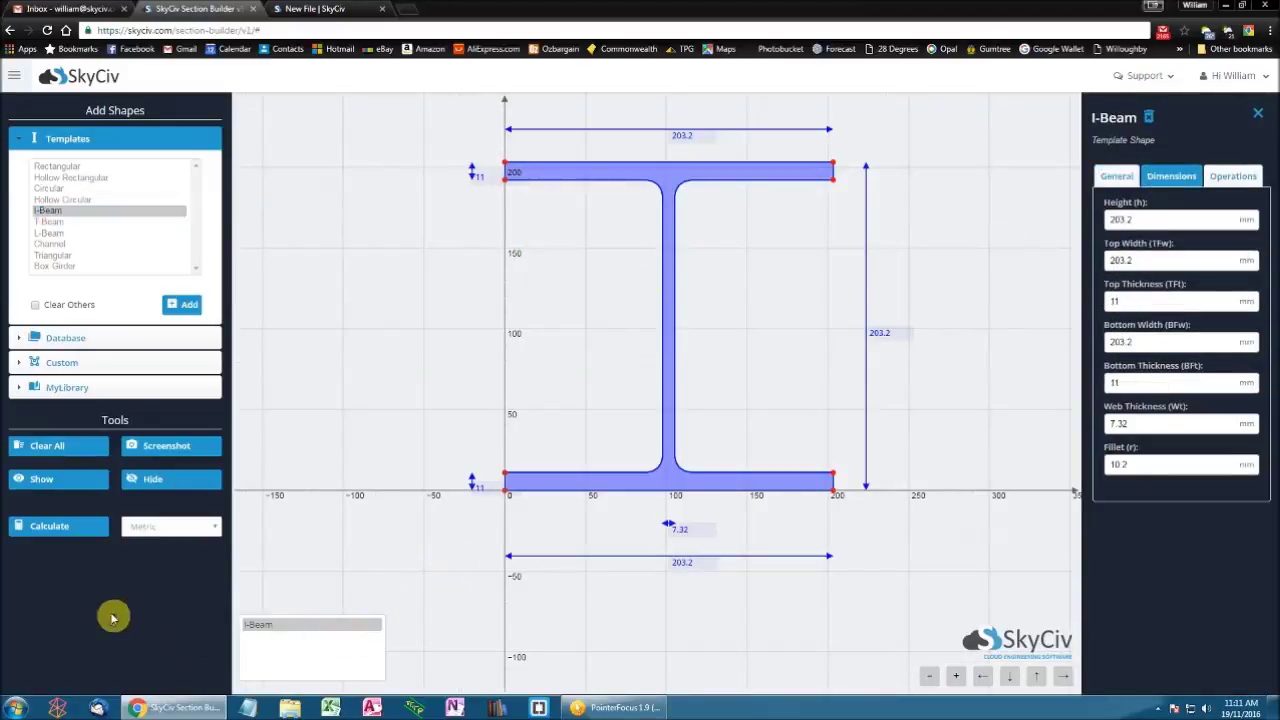
click(60, 534)
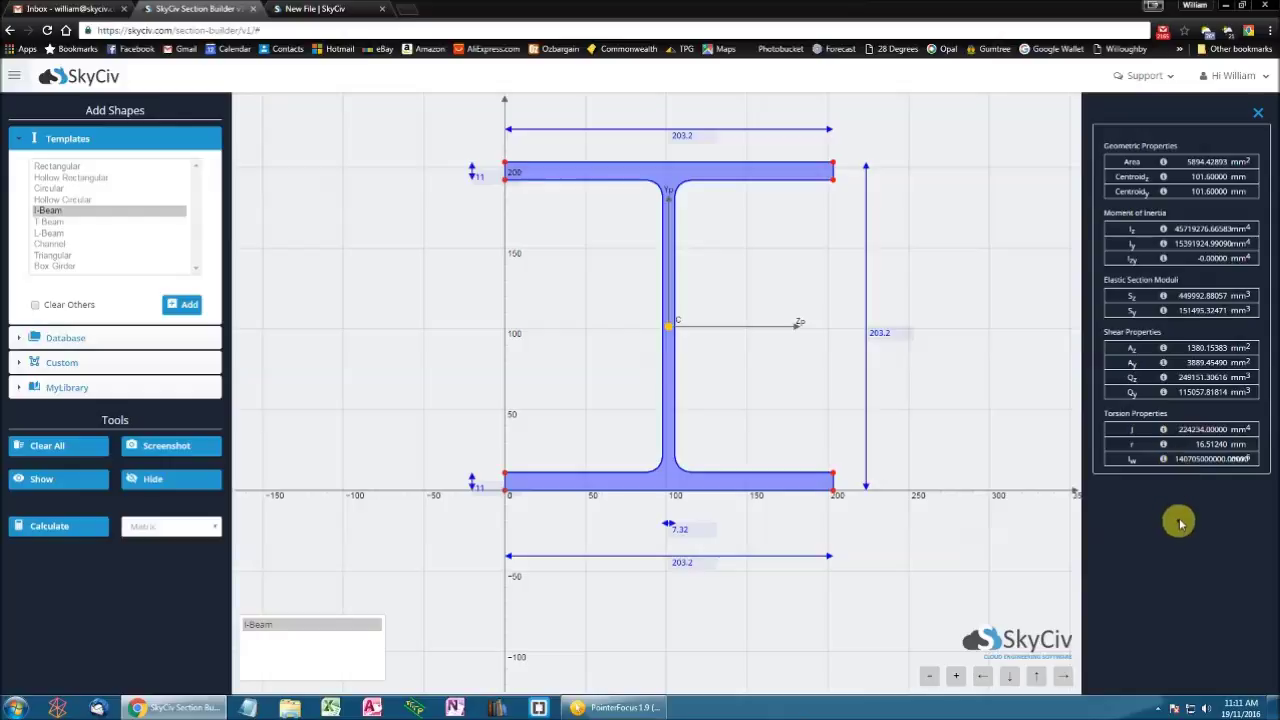
- Change the I-Beam height to 210 mm and recalculate its section properties
click(1259, 115)
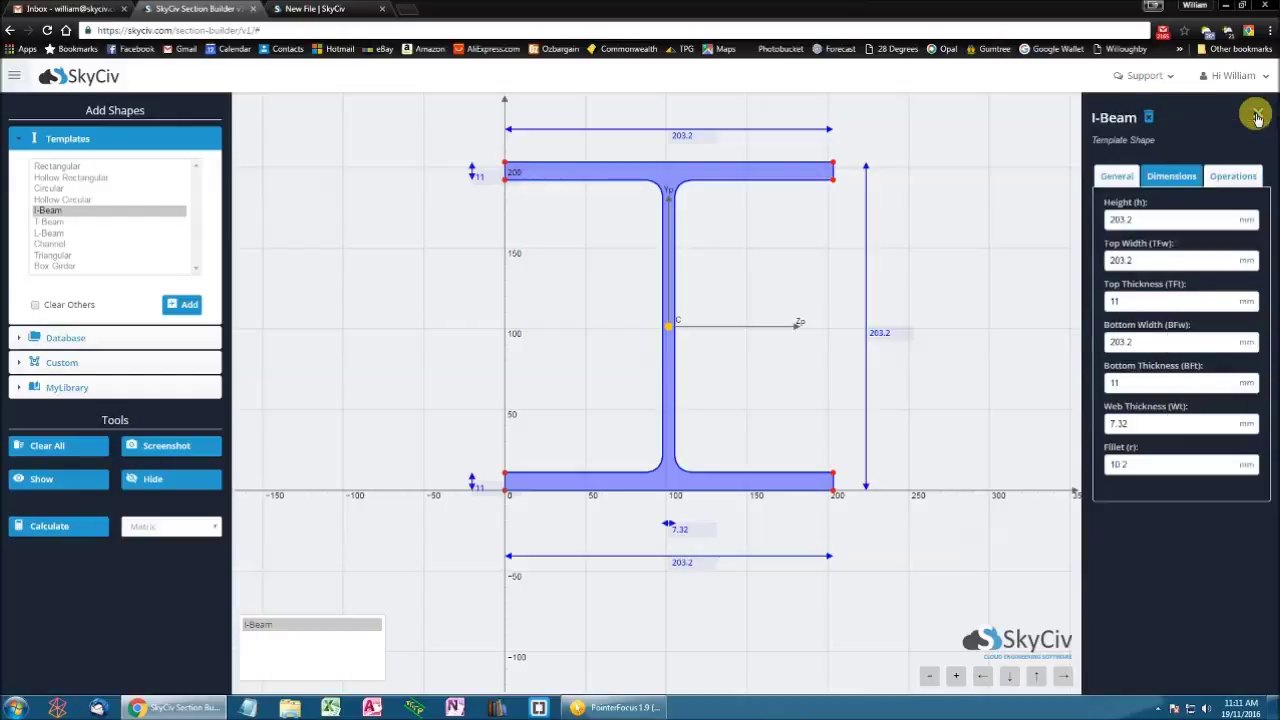
click(1158, 222)
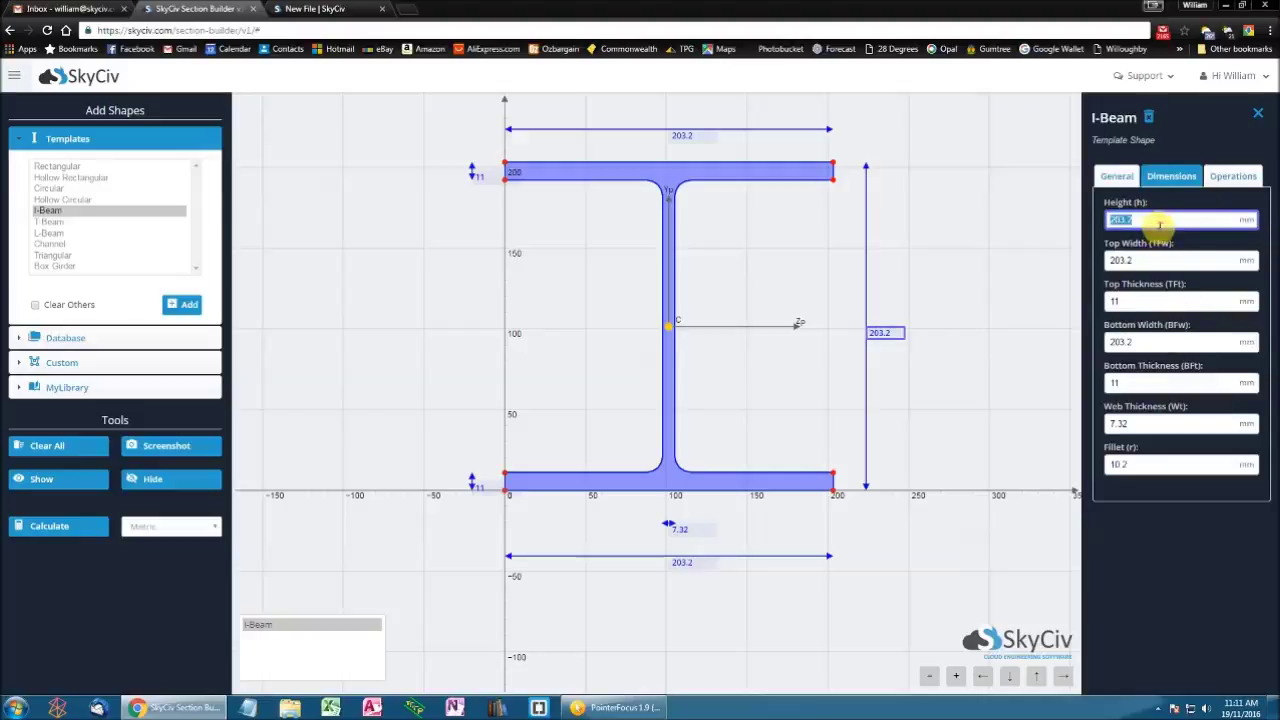
text(210)
key(Tab)
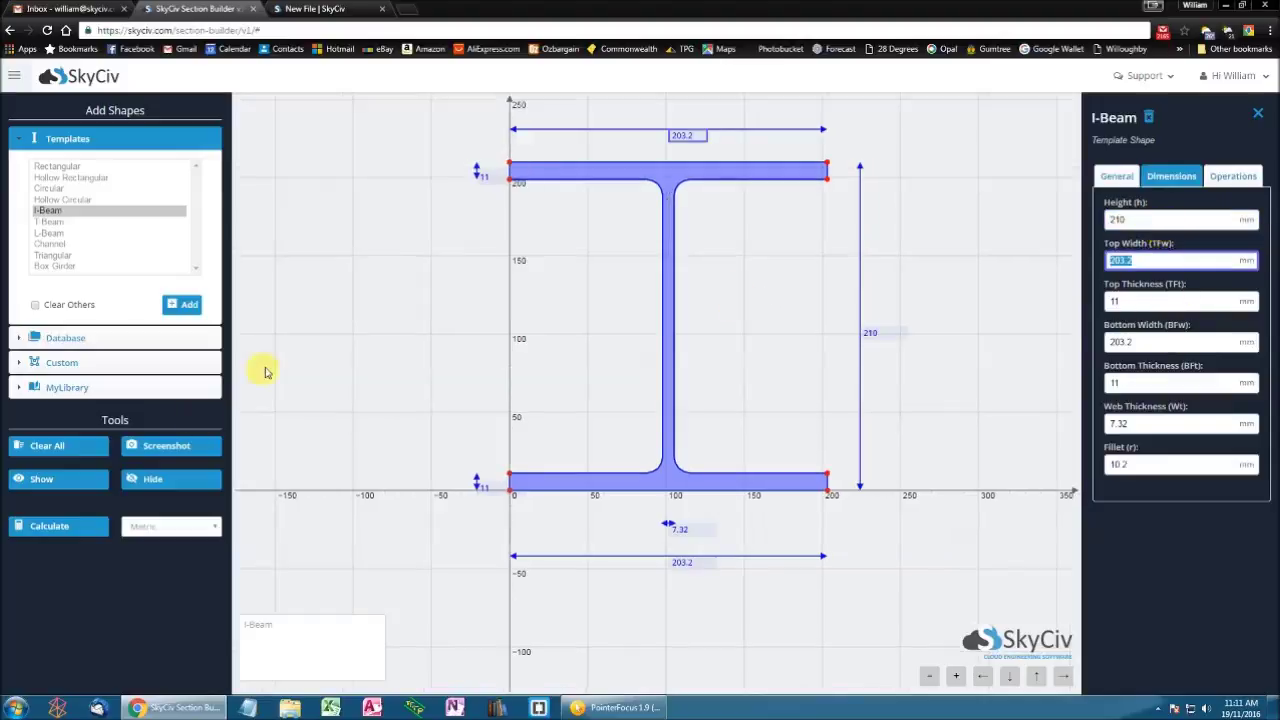
click(82, 533)
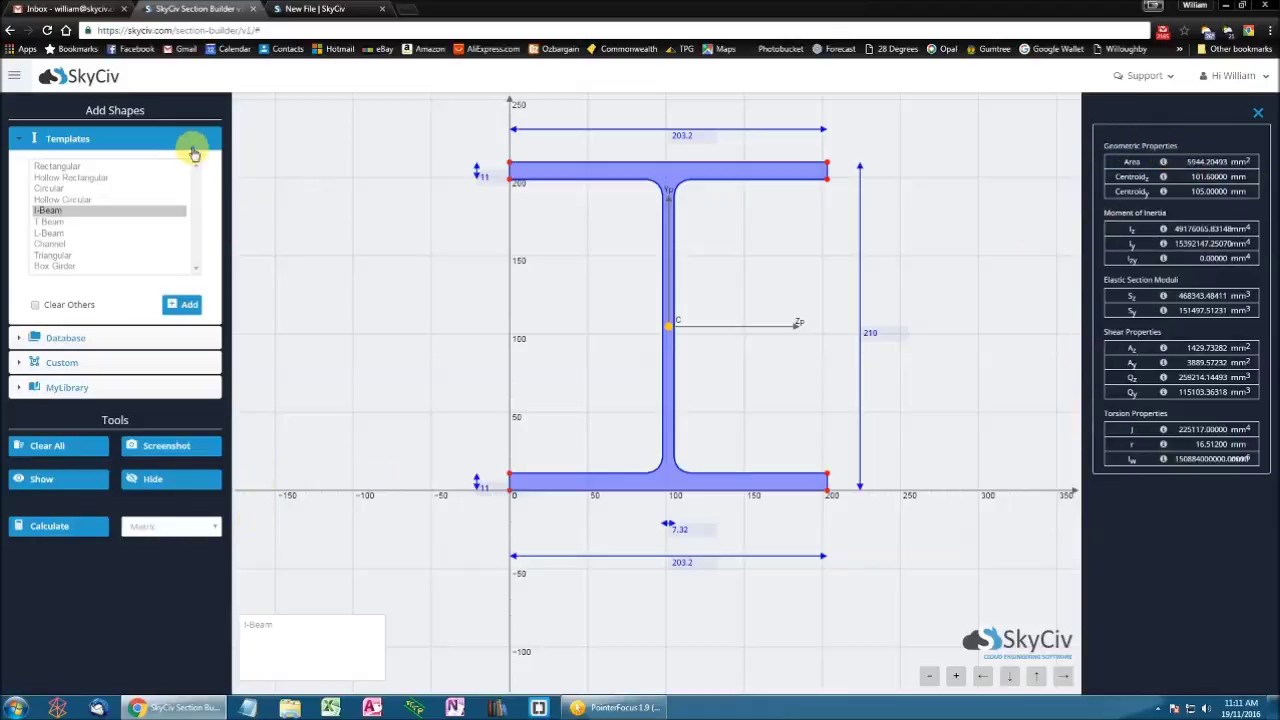
click(16, 78)
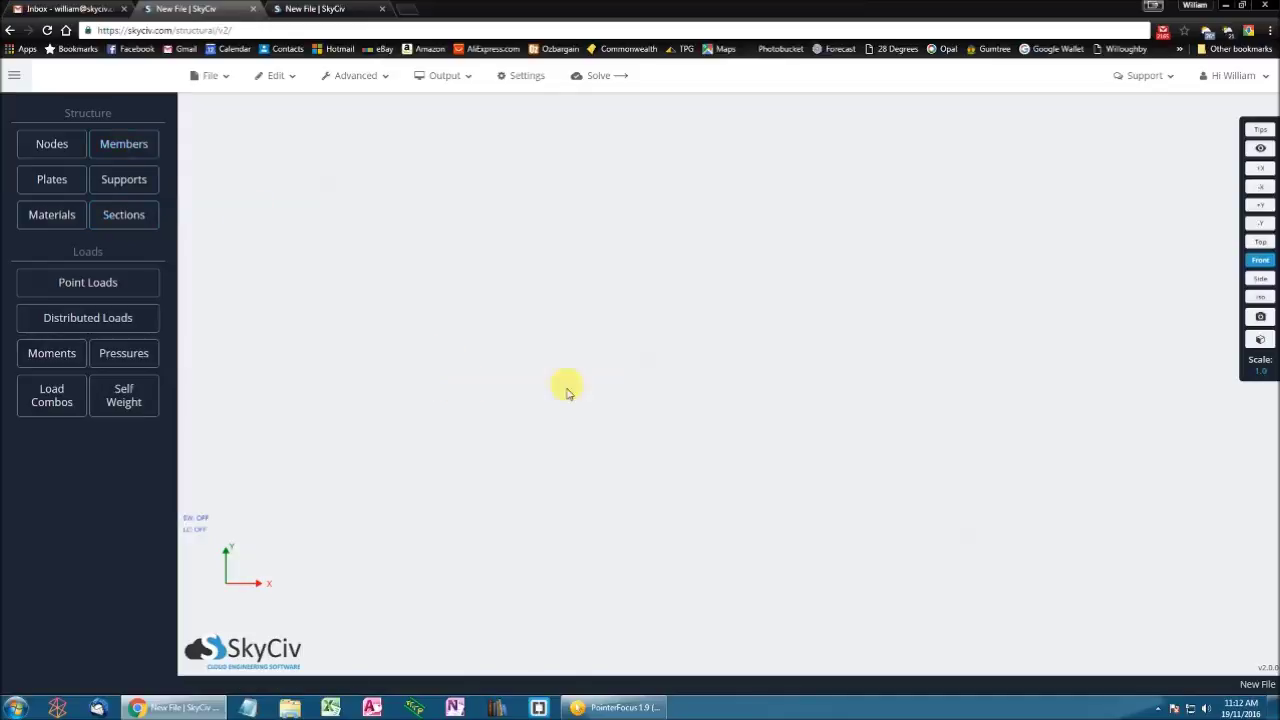
- Create node 1 at 0,0,0 and node 2 at X = 5
click(52, 140)
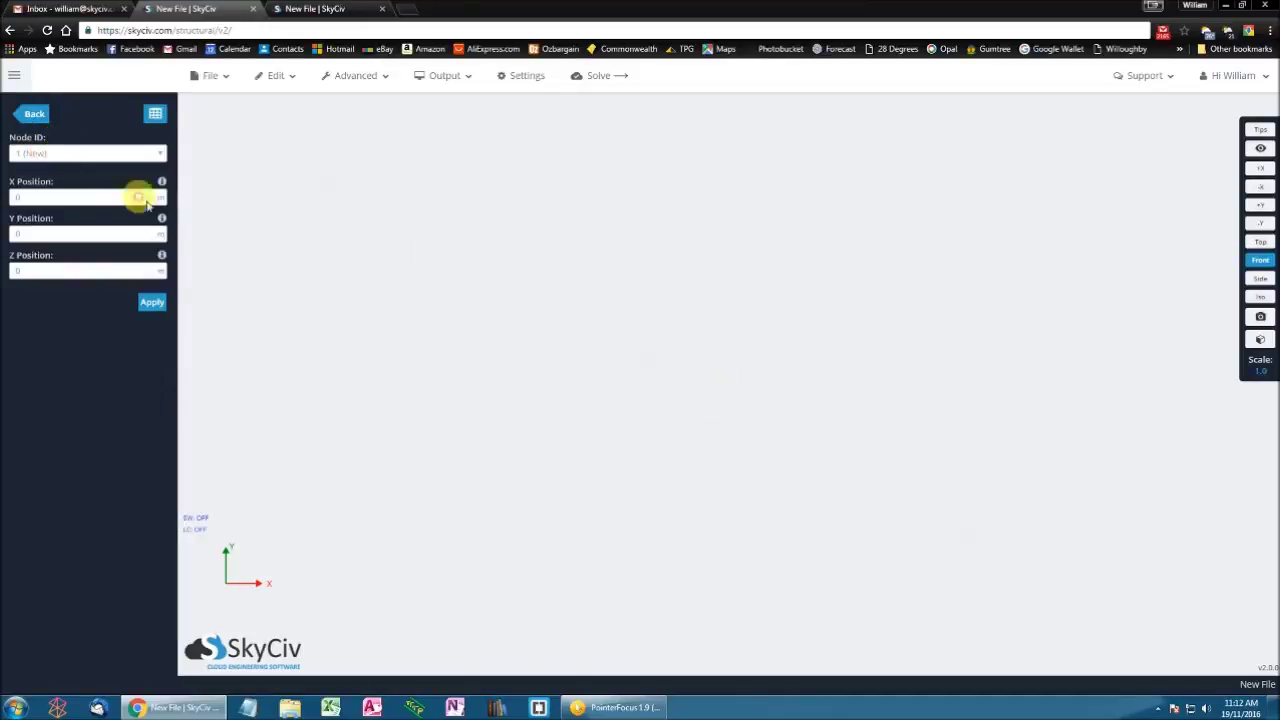
click(151, 303)
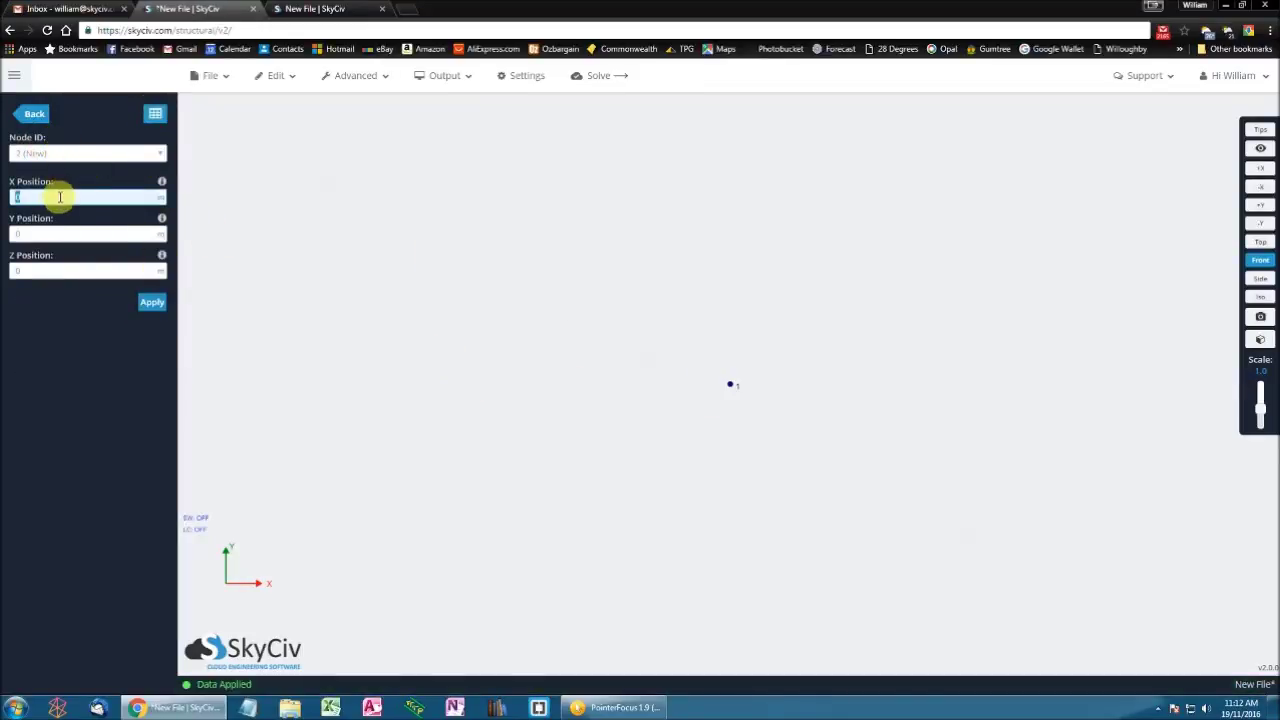
text(5)
click(149, 304)
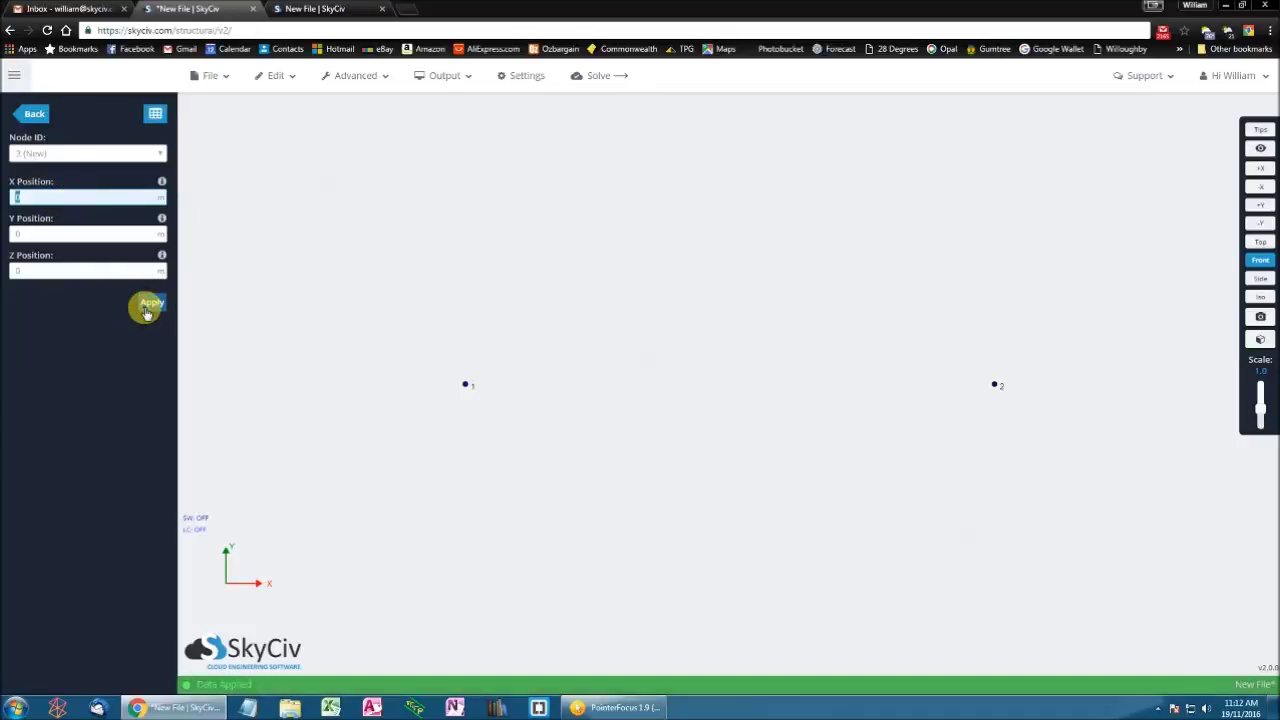
- Draw member 1 connecting node 1 to node 2
click(32, 114)
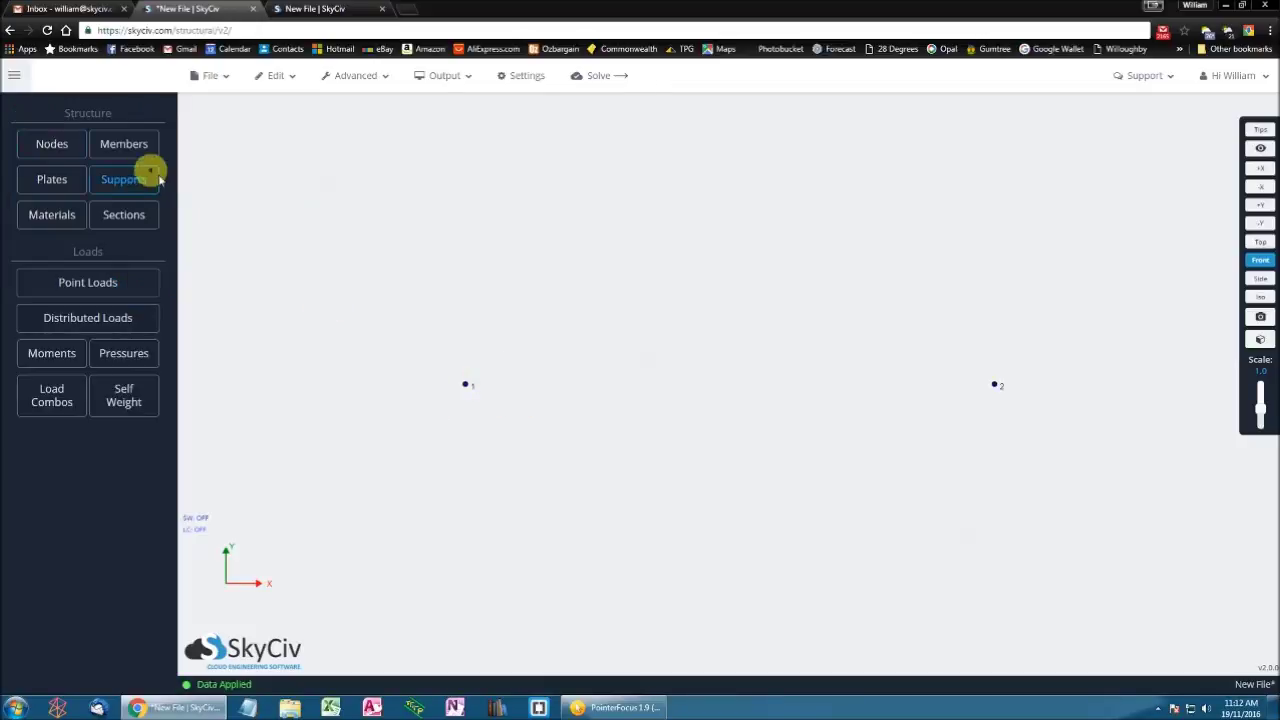
click(145, 148)
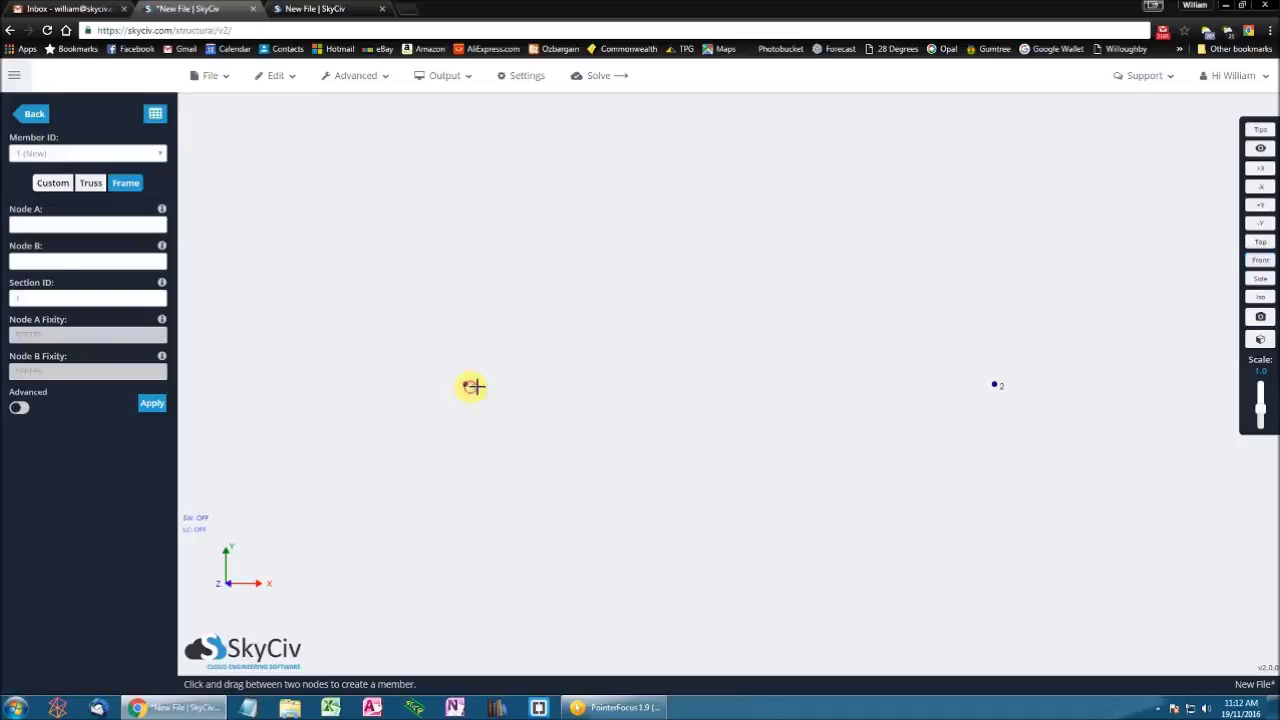
mouse_move(473, 386)
mouse_down()
mouse_move(766, 391)
mouse_move(694, 400)
mouse_move(494, 381)
mouse_up()
click(472, 380)
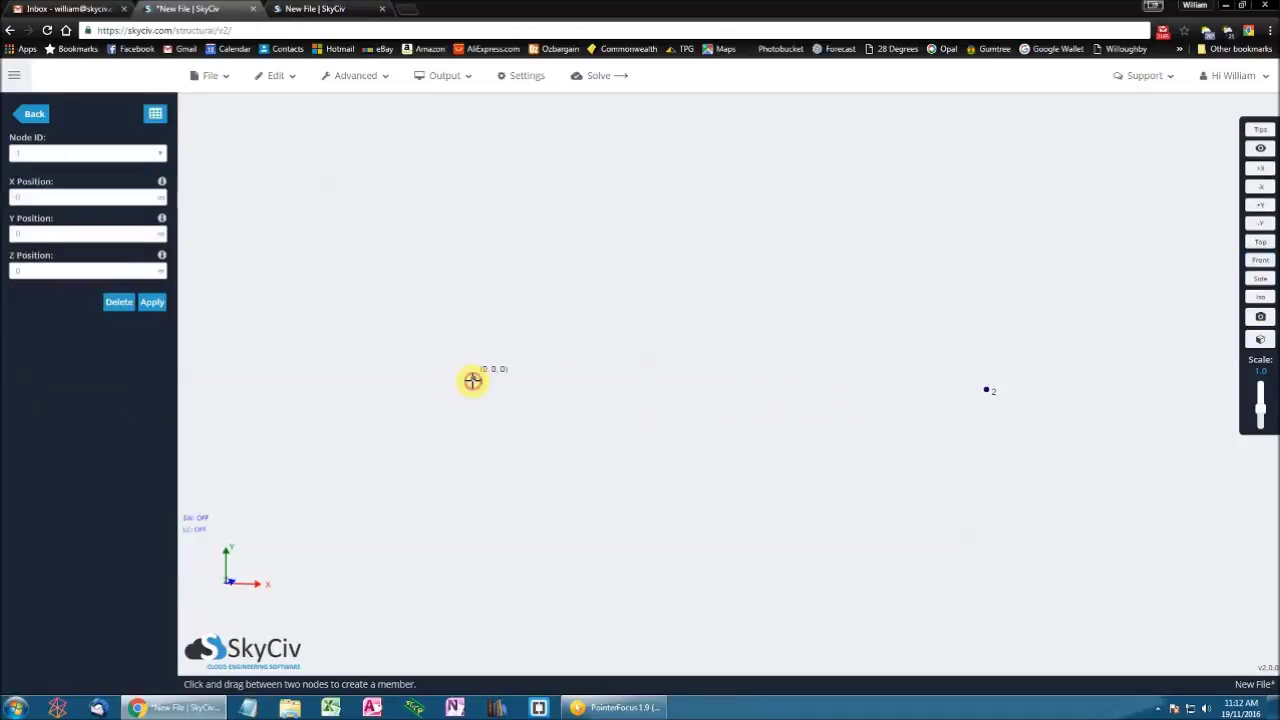
drag(522, 355, 987, 390)
click(30, 114)
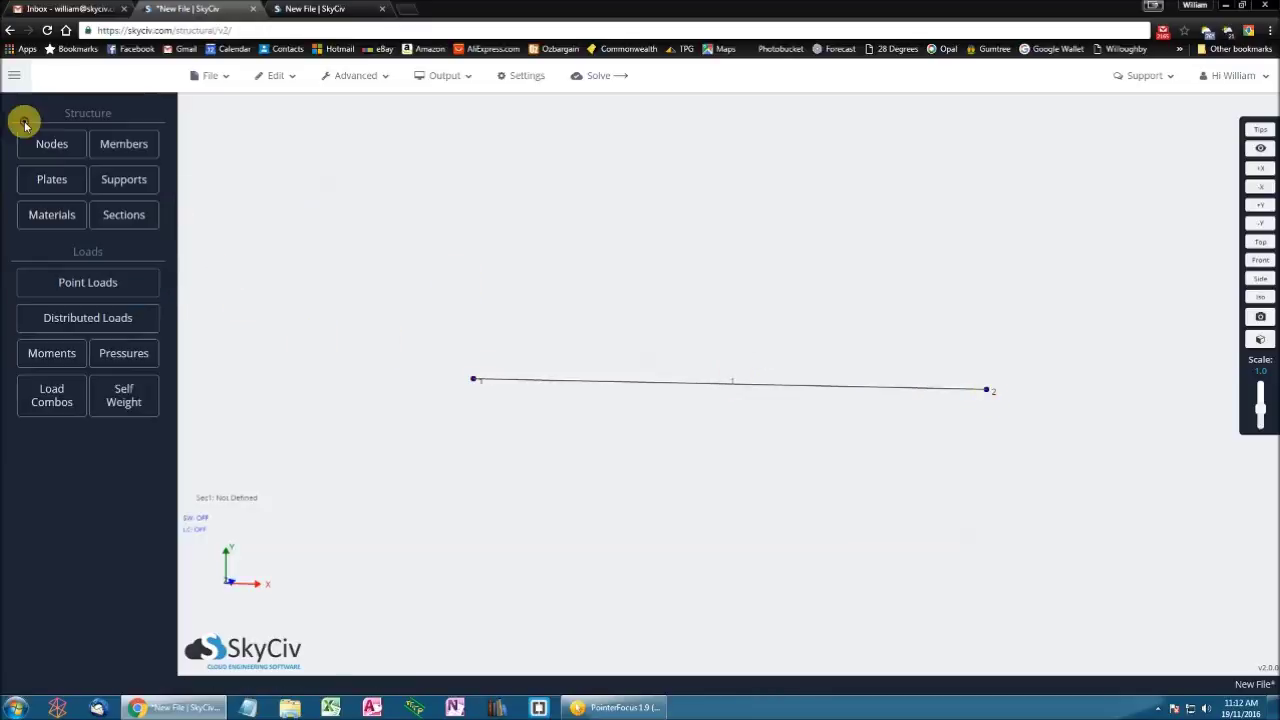
- In the section builder, add an I-Beam template (203.2 × 203.2, structural steel)
click(143, 224)
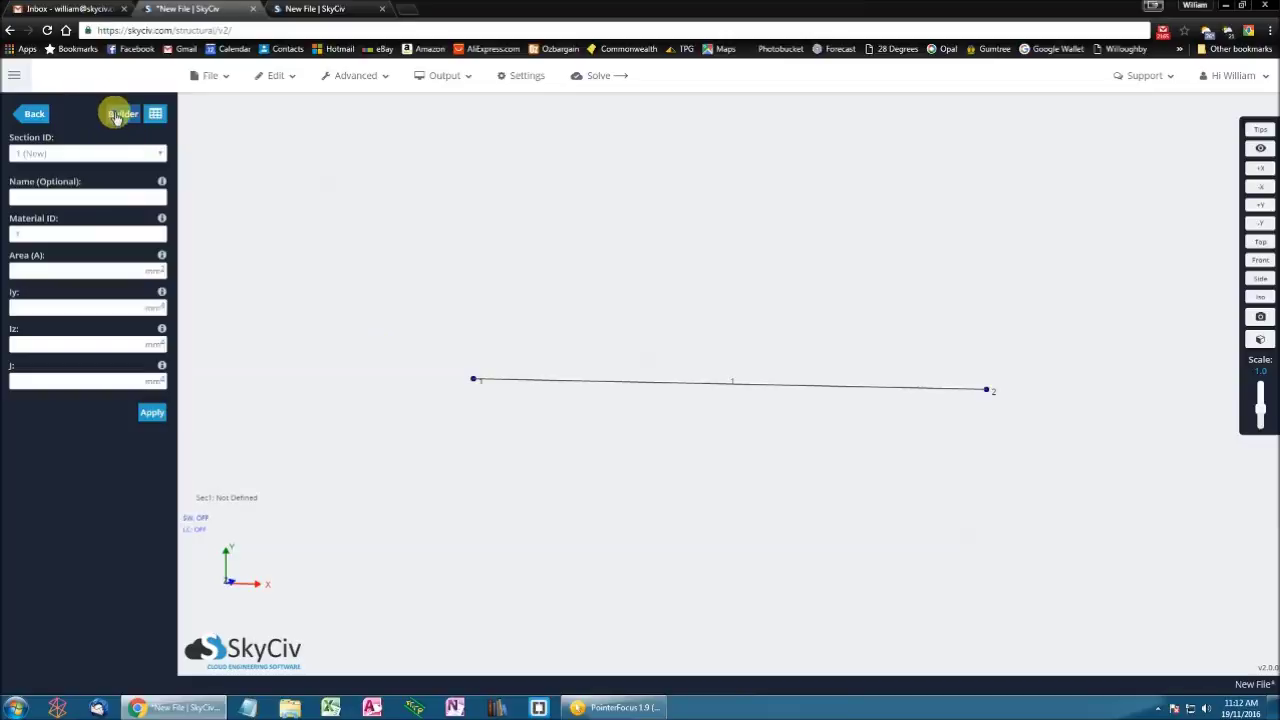
click(122, 116)
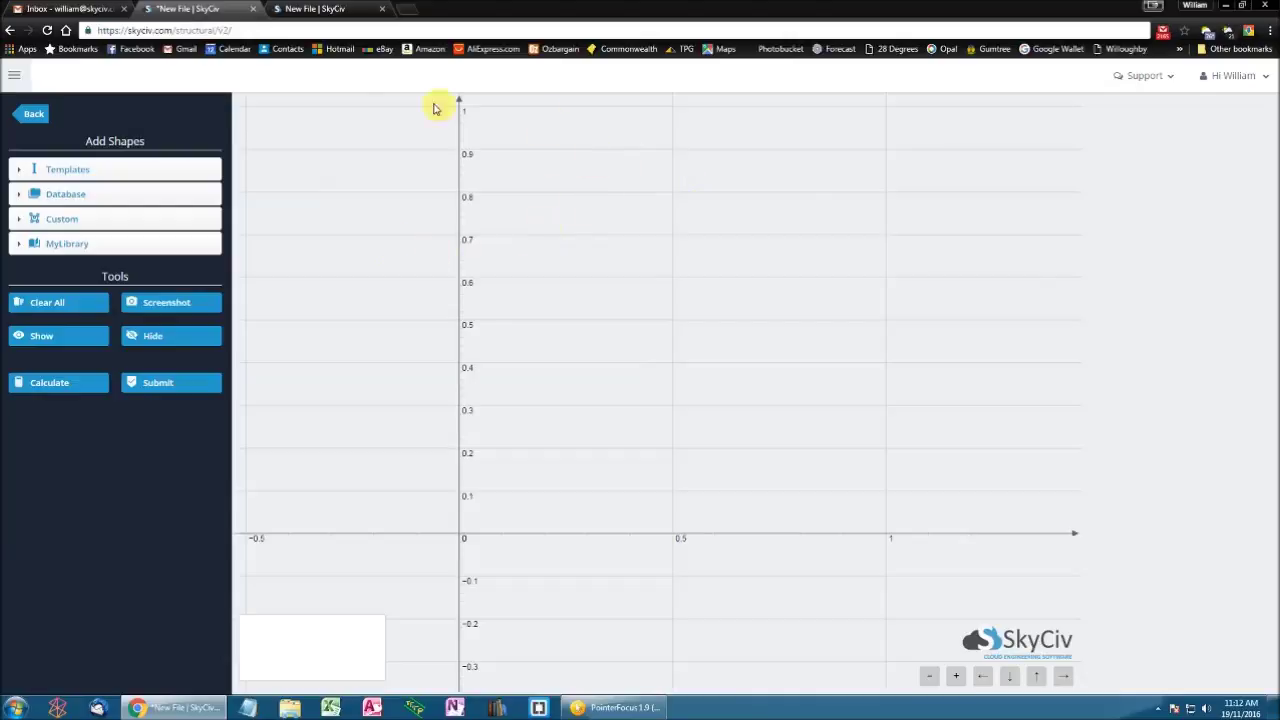
click(178, 171)
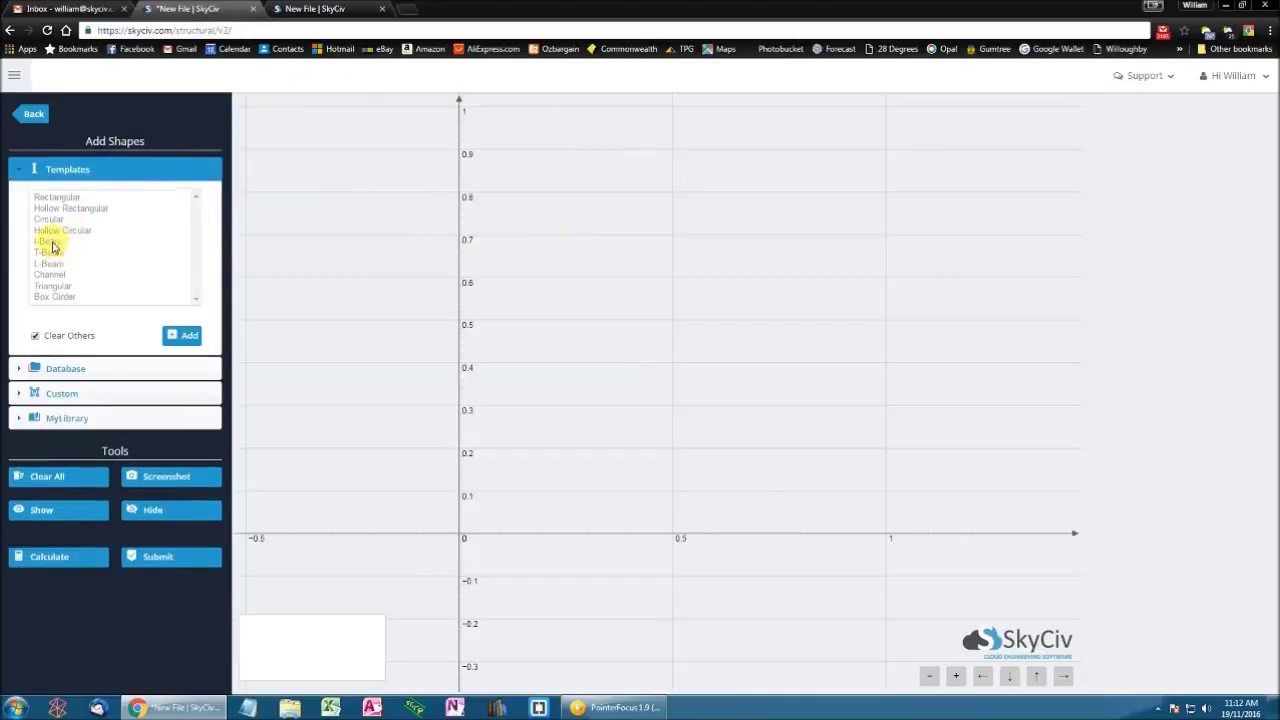
click(50, 242)
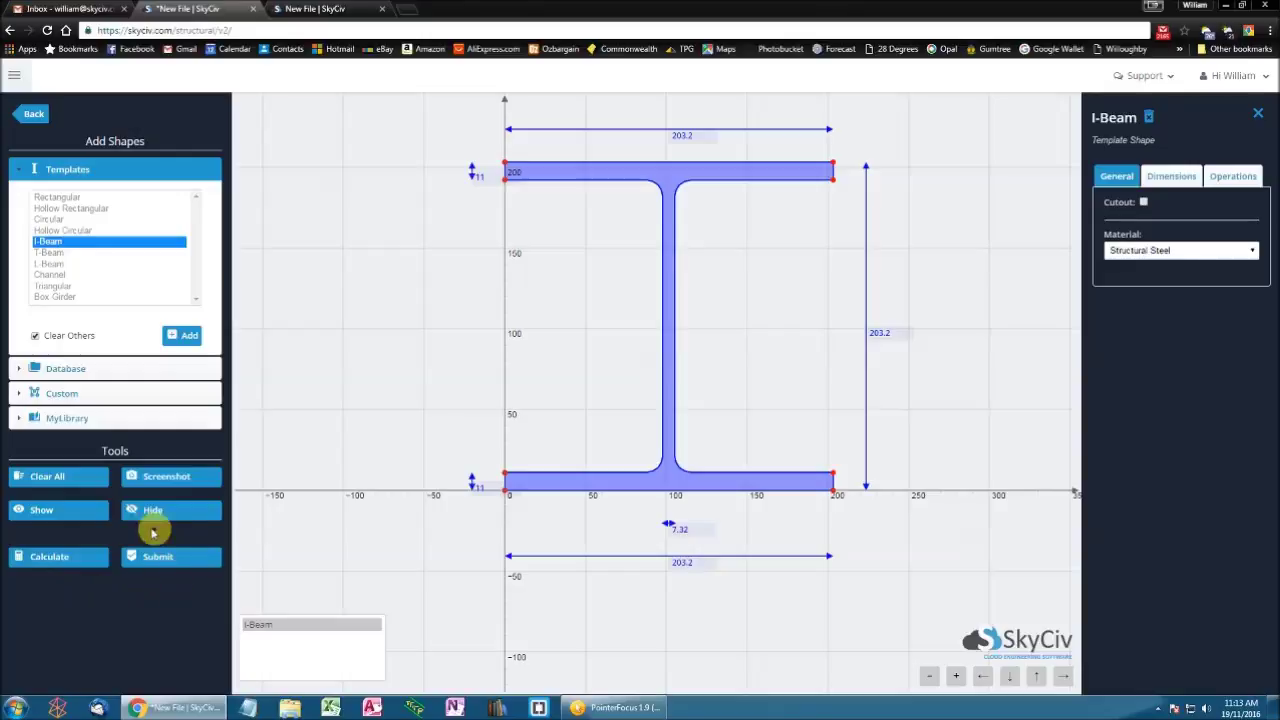
- Calculate the I-Beam properties and submit them to the model as section 1
click(69, 563)
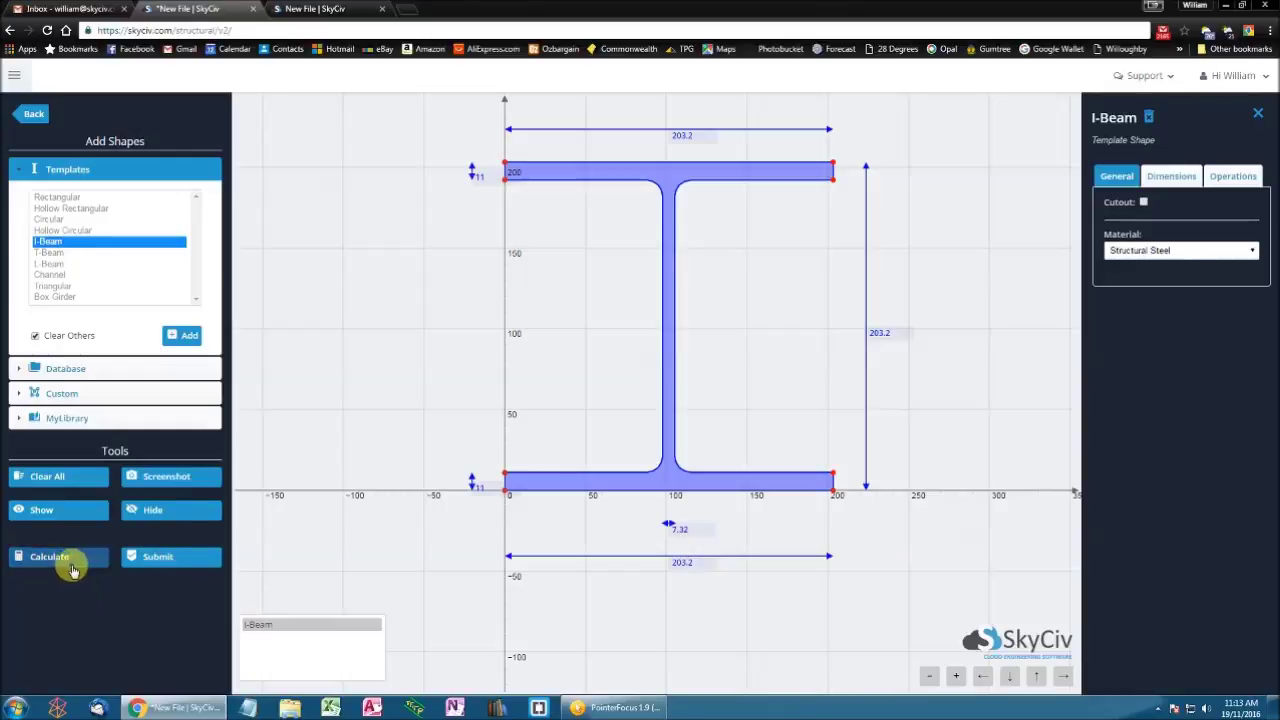
click(1171, 176)
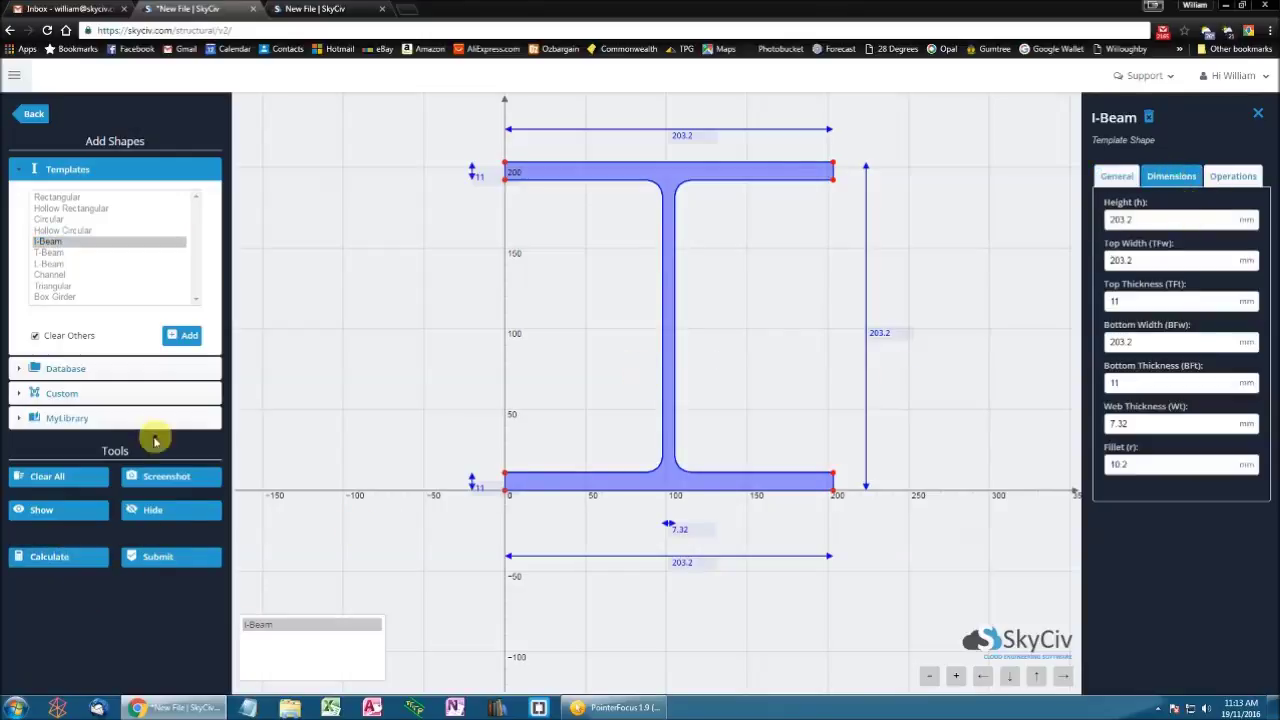
click(87, 563)
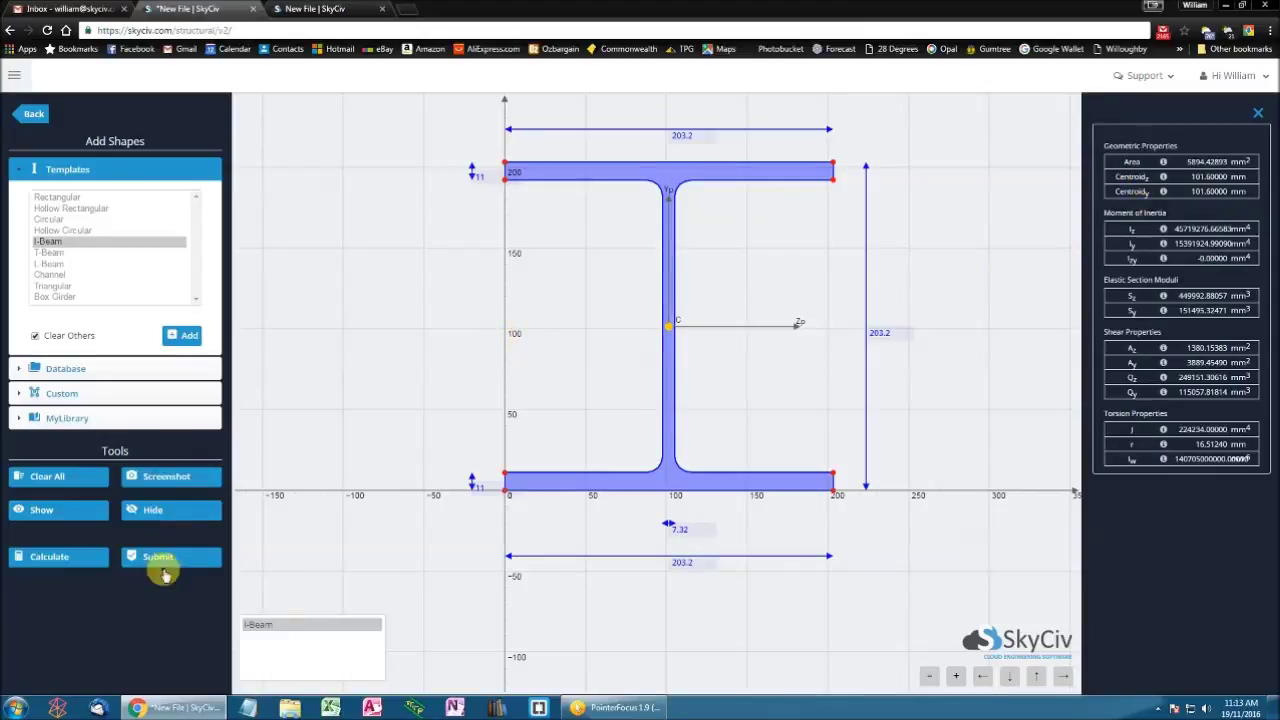
click(195, 566)
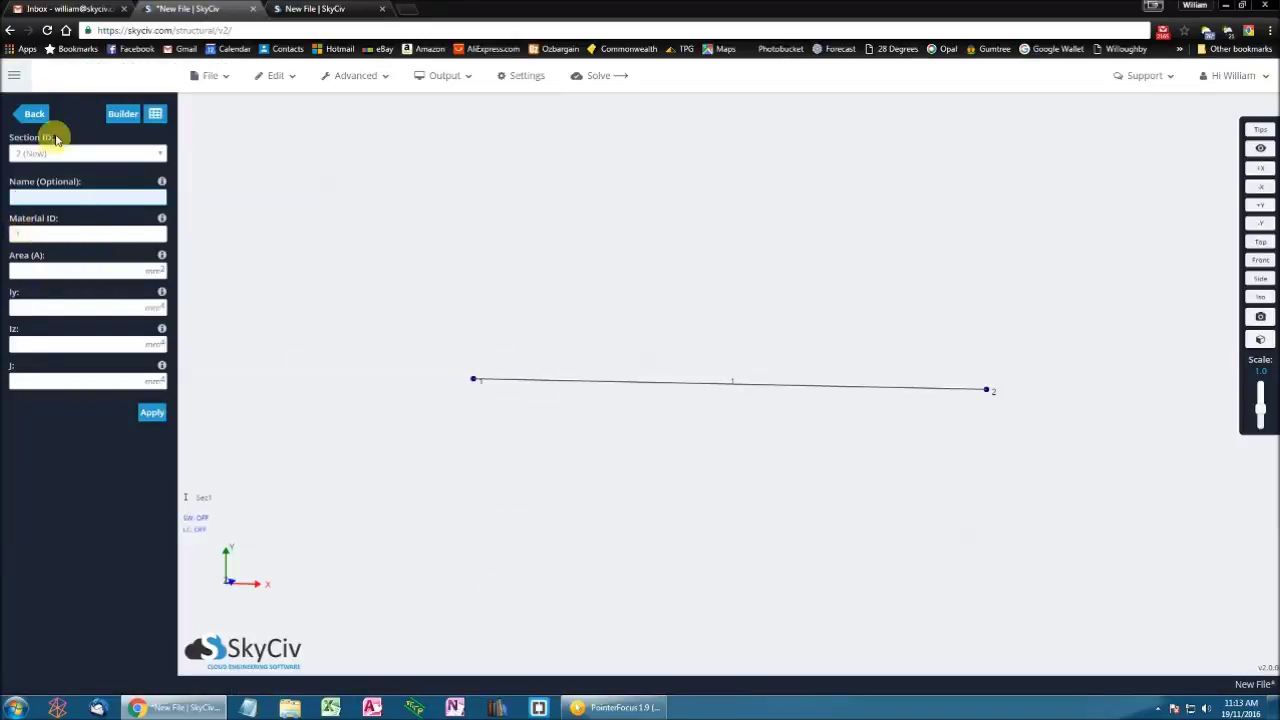
click(86, 152)
- Load section 1 and view its I-Beam shape in the section builder
click(72, 175)
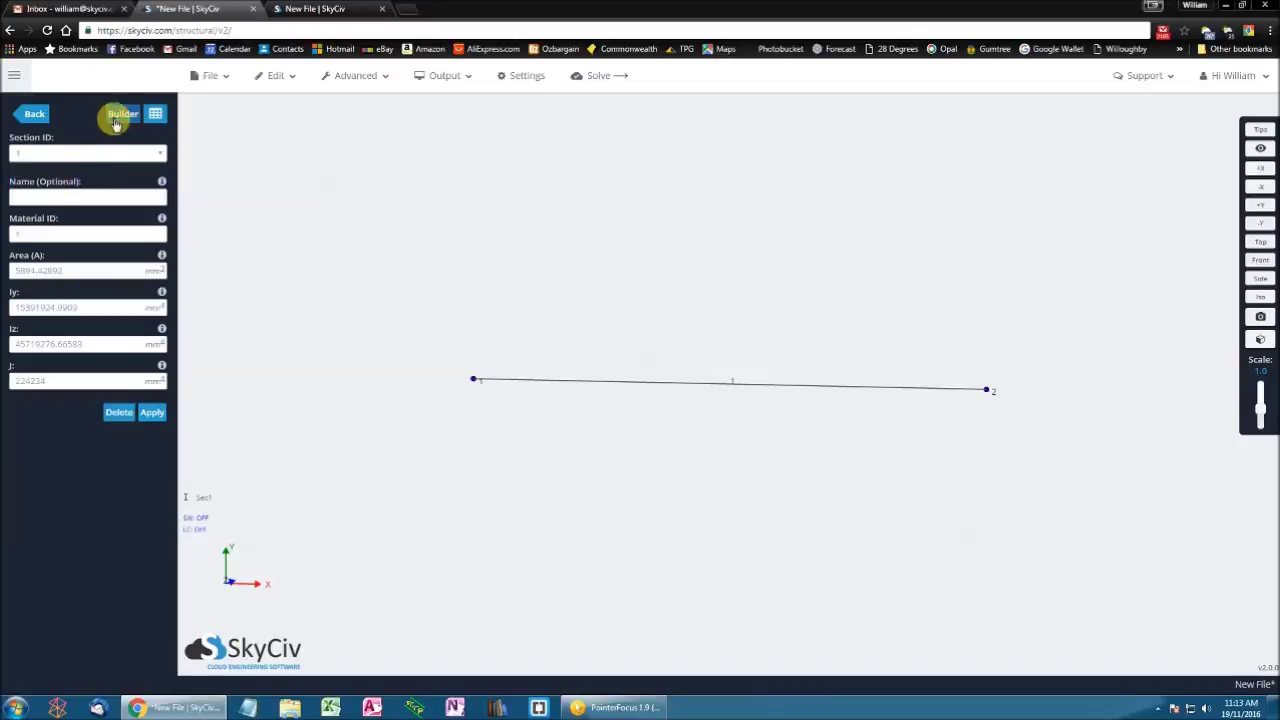
click(120, 115)
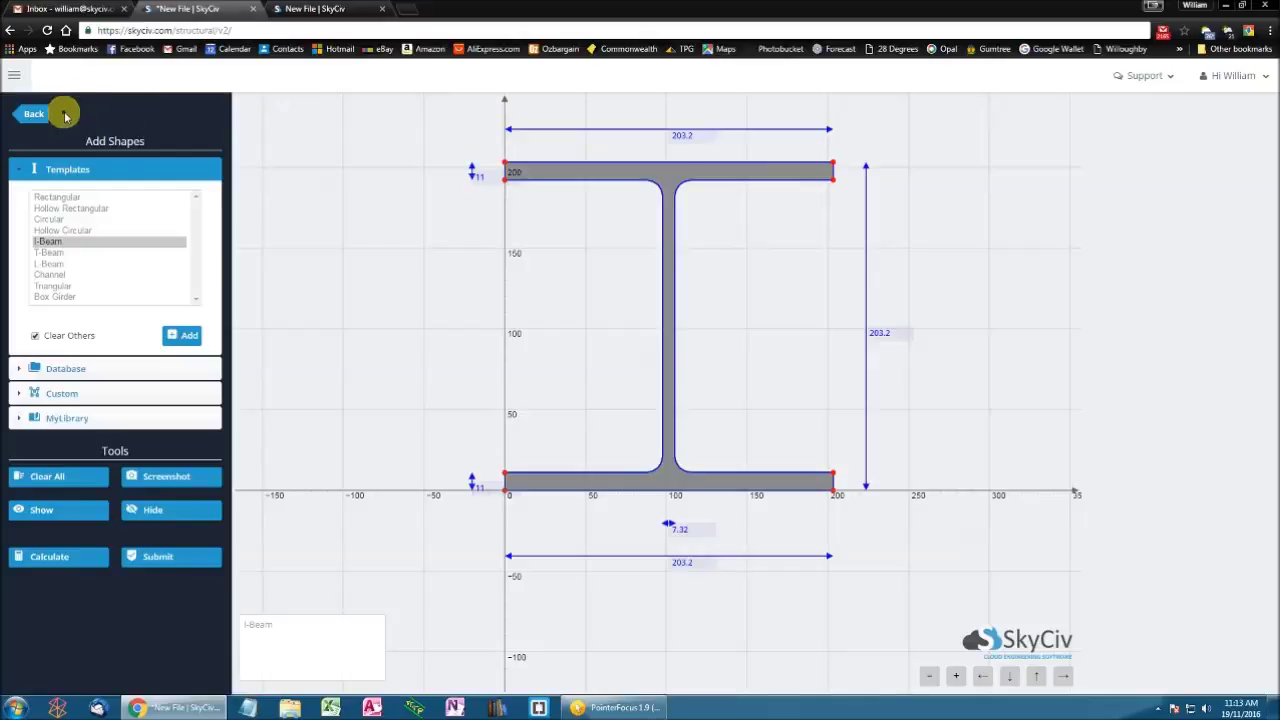
click(33, 113)
click(35, 122)
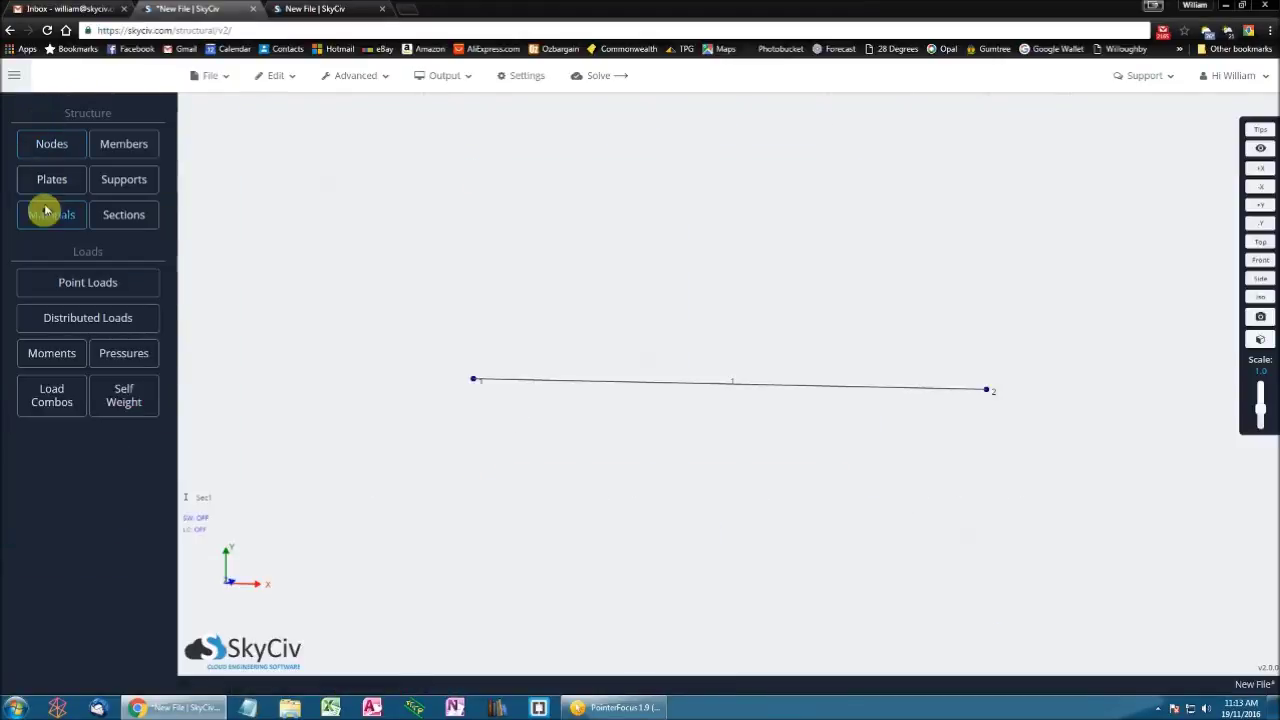
- Check that member 1 between nodes 1 and 2 uses section 1
click(126, 142)
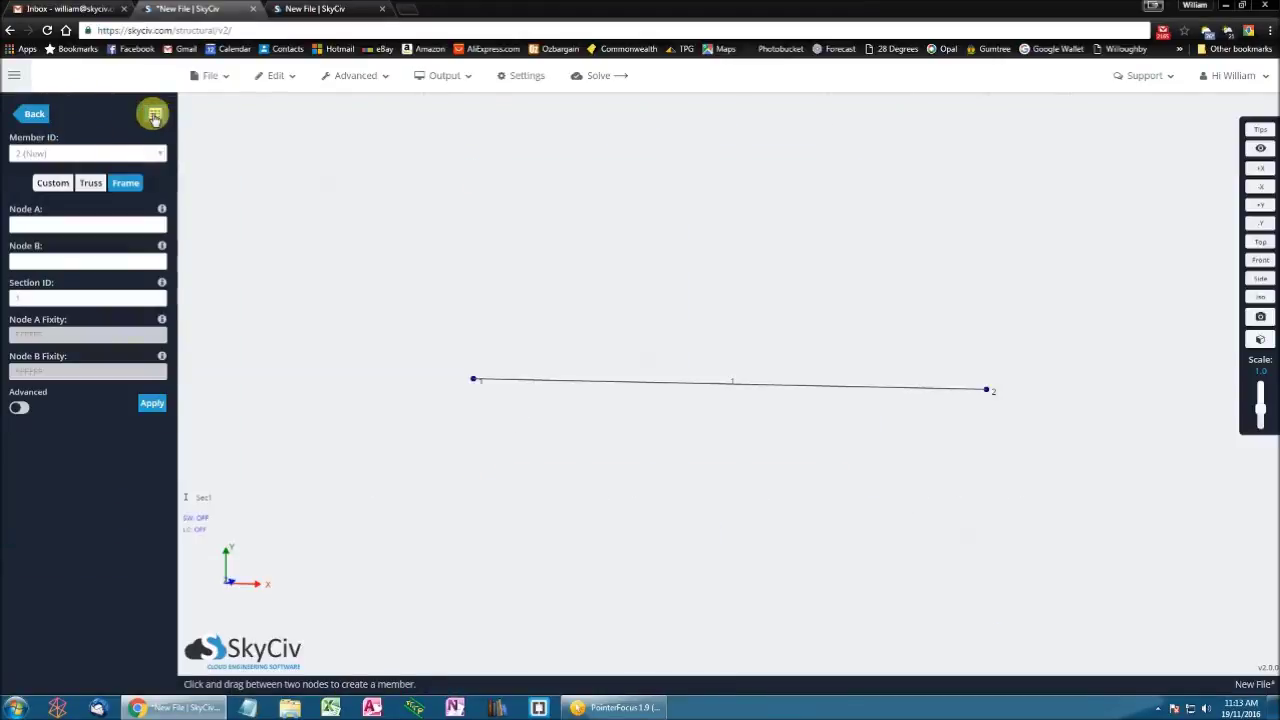
click(78, 154)
click(67, 182)
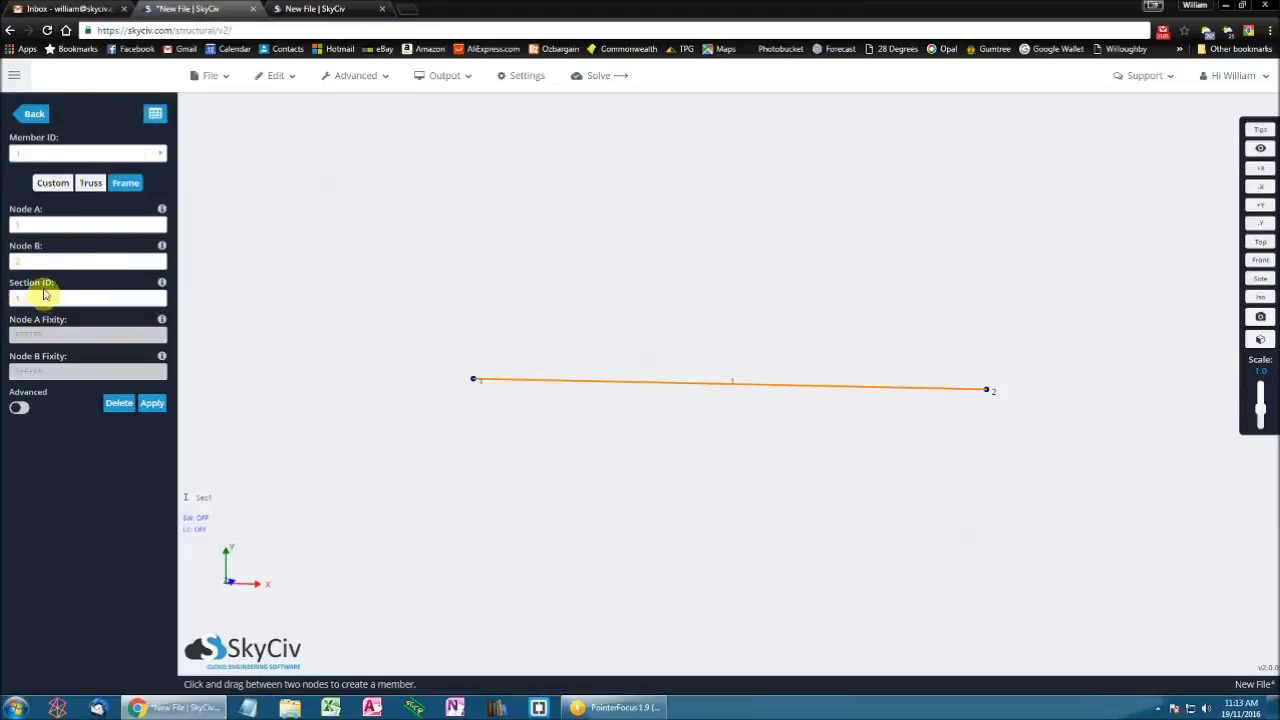
click(547, 463)
drag(547, 463, 506, 465)
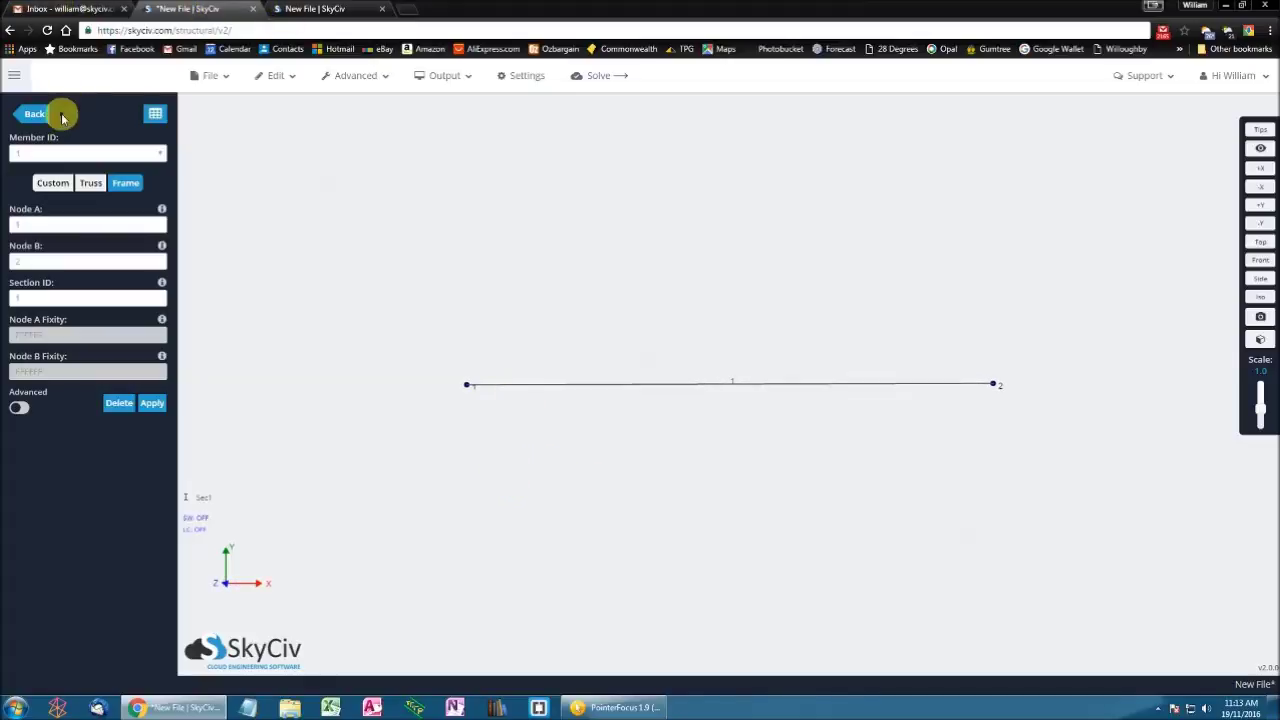
click(45, 113)
click(14, 76)
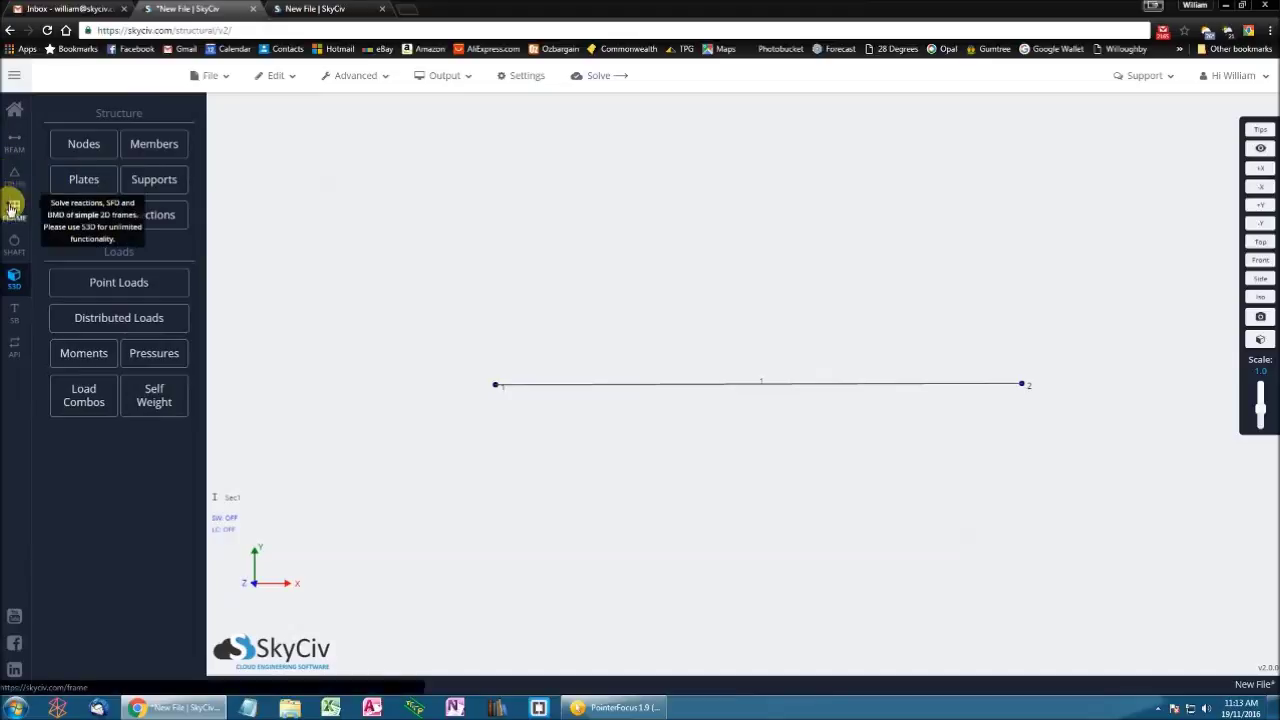
- For a new section, swap the I-Beam for a Channel template, 230 mm tall with 75 mm flanges
click(155, 212)
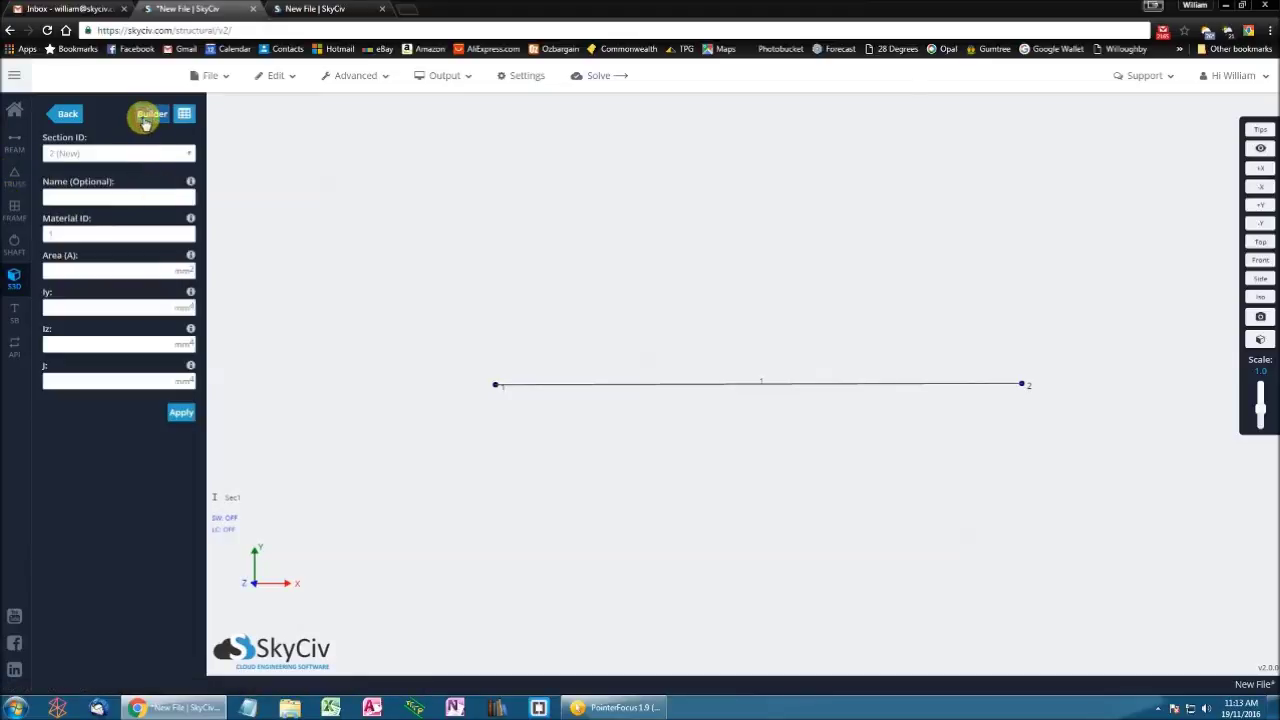
click(148, 115)
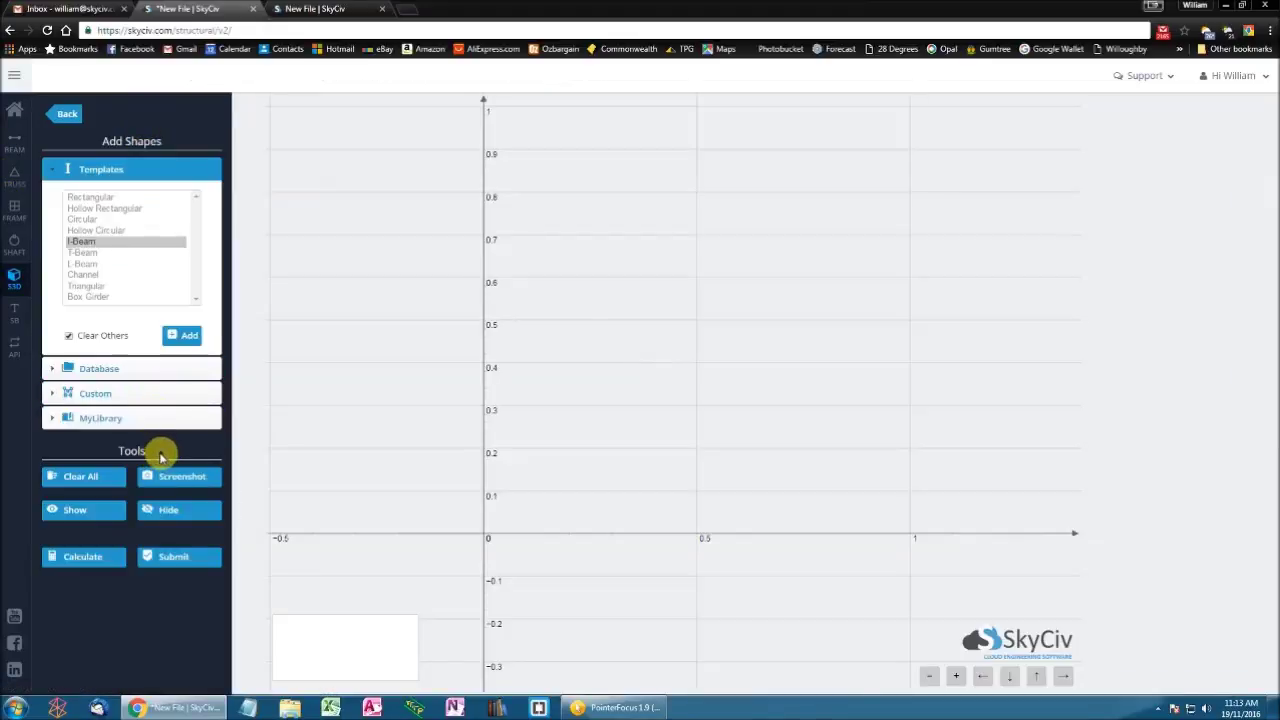
click(12, 78)
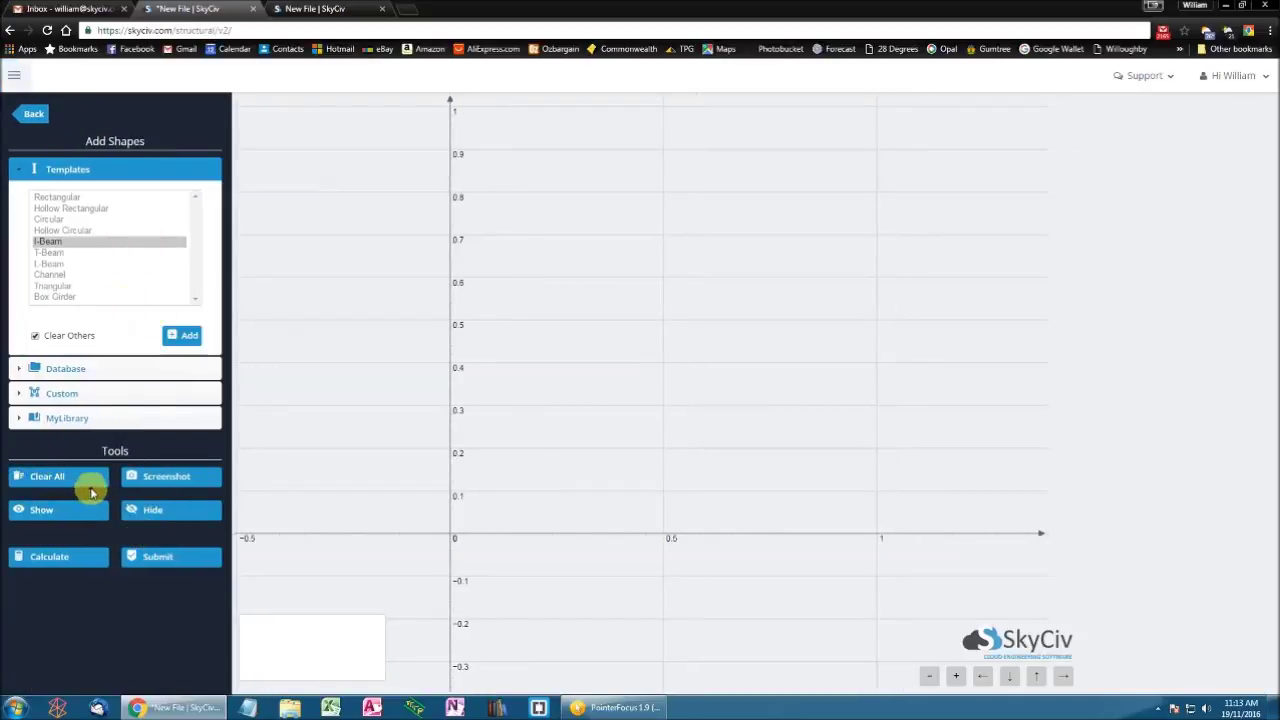
click(87, 246)
double_click(87, 249)
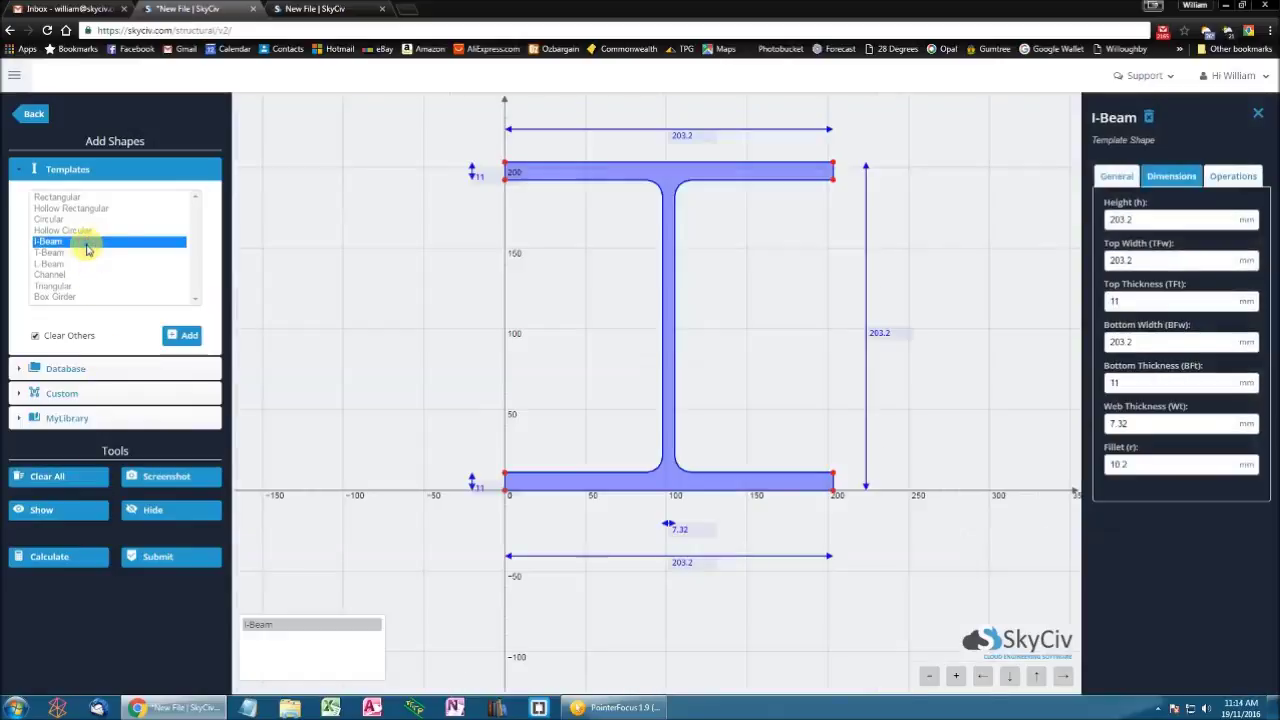
click(66, 486)
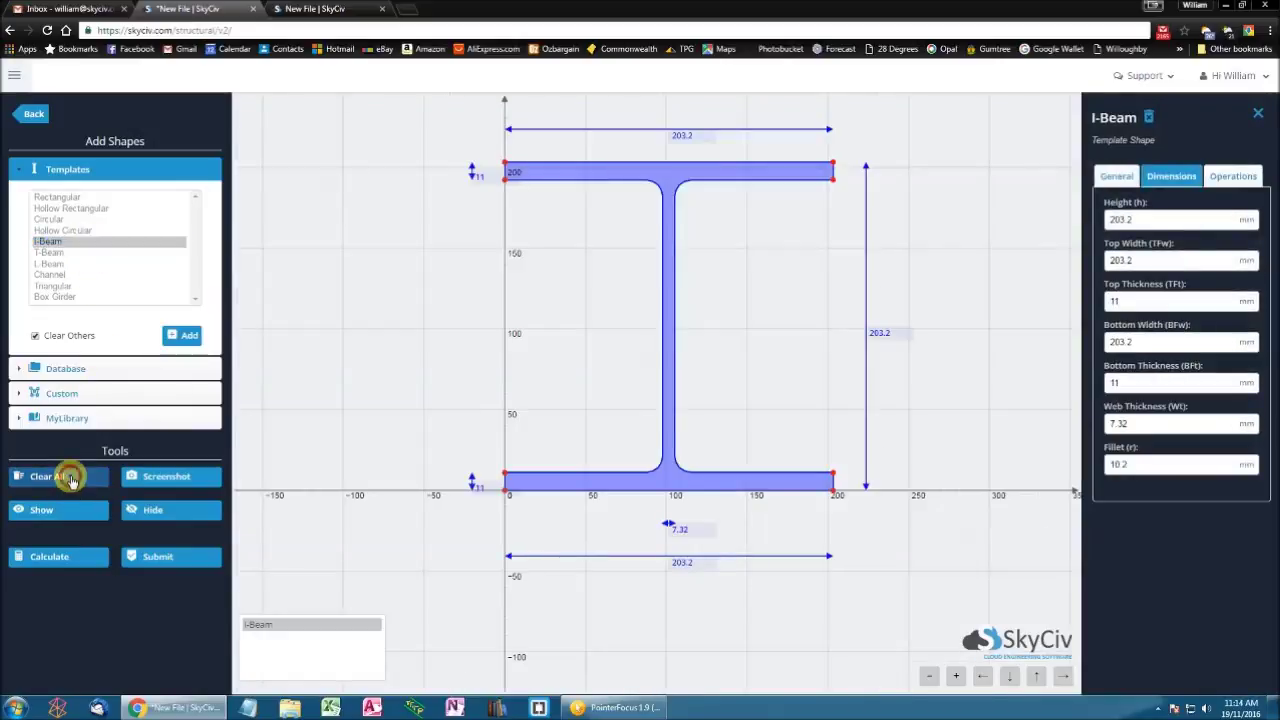
double_click(70, 276)
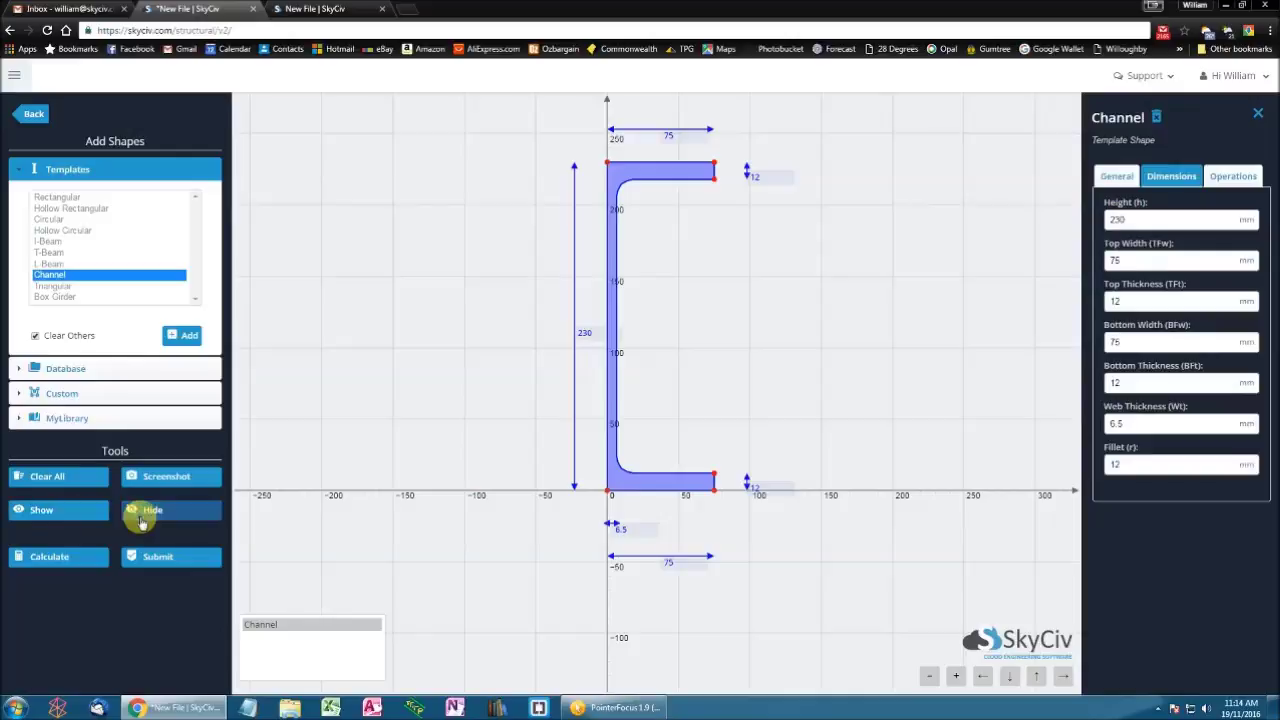
click(188, 517)
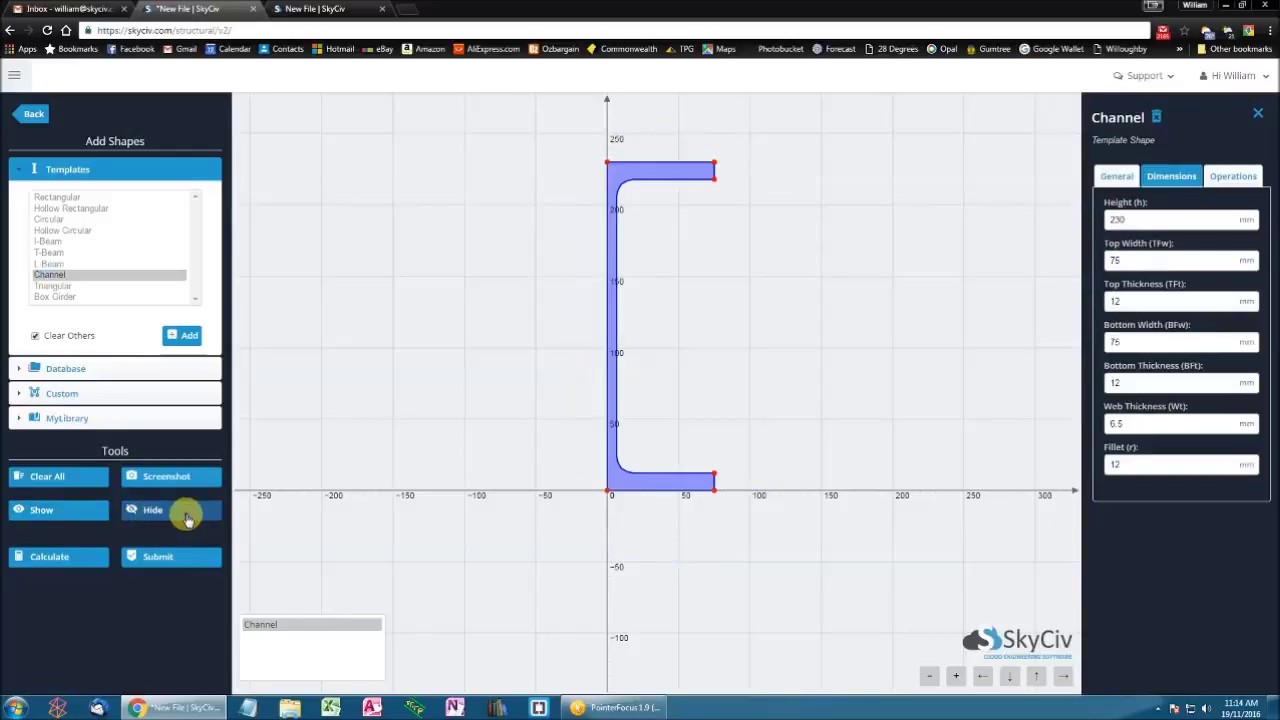
click(78, 512)
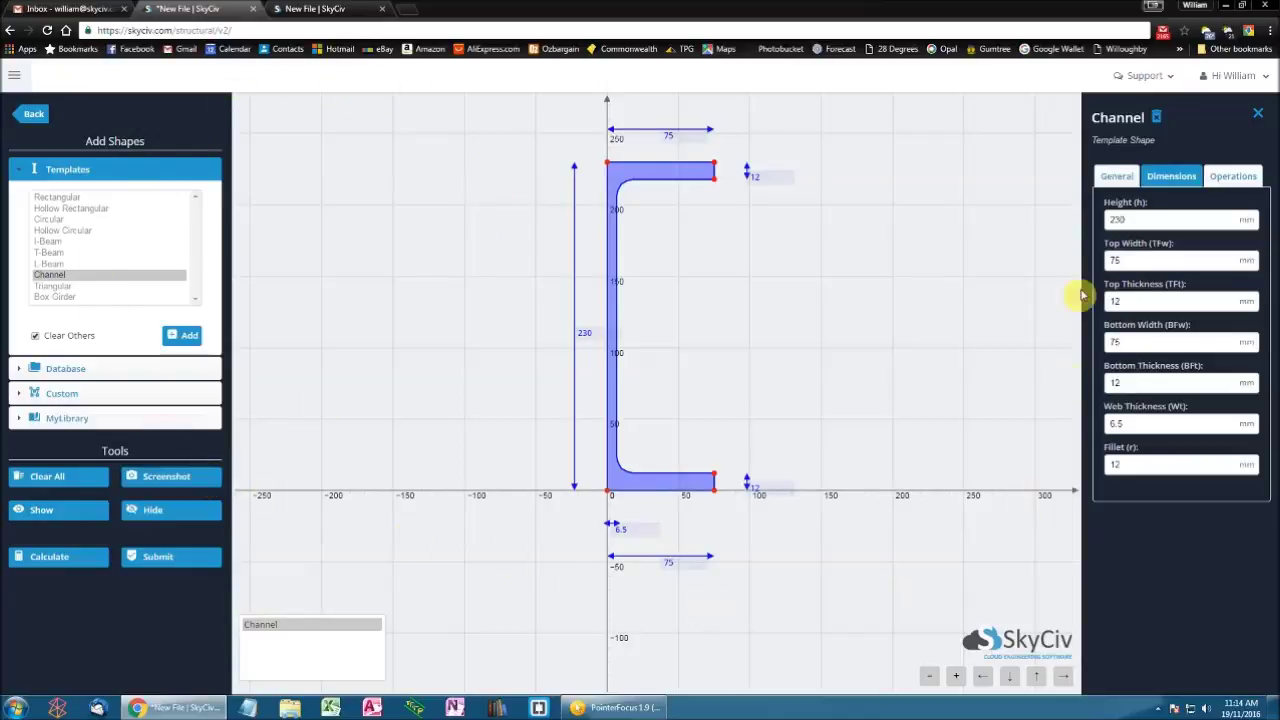
click(174, 484)
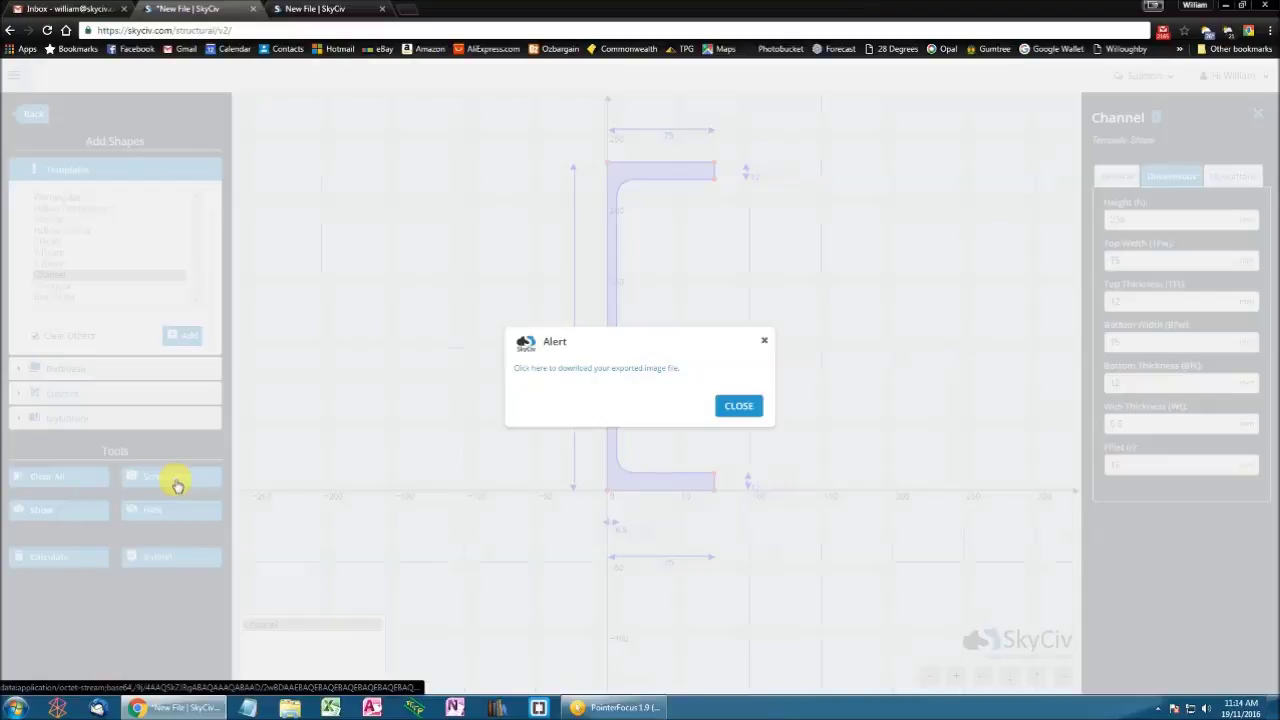
- Save the channel image as SkyCiv_Beam_Solution.png and open it in Photo Viewer
click(645, 369)
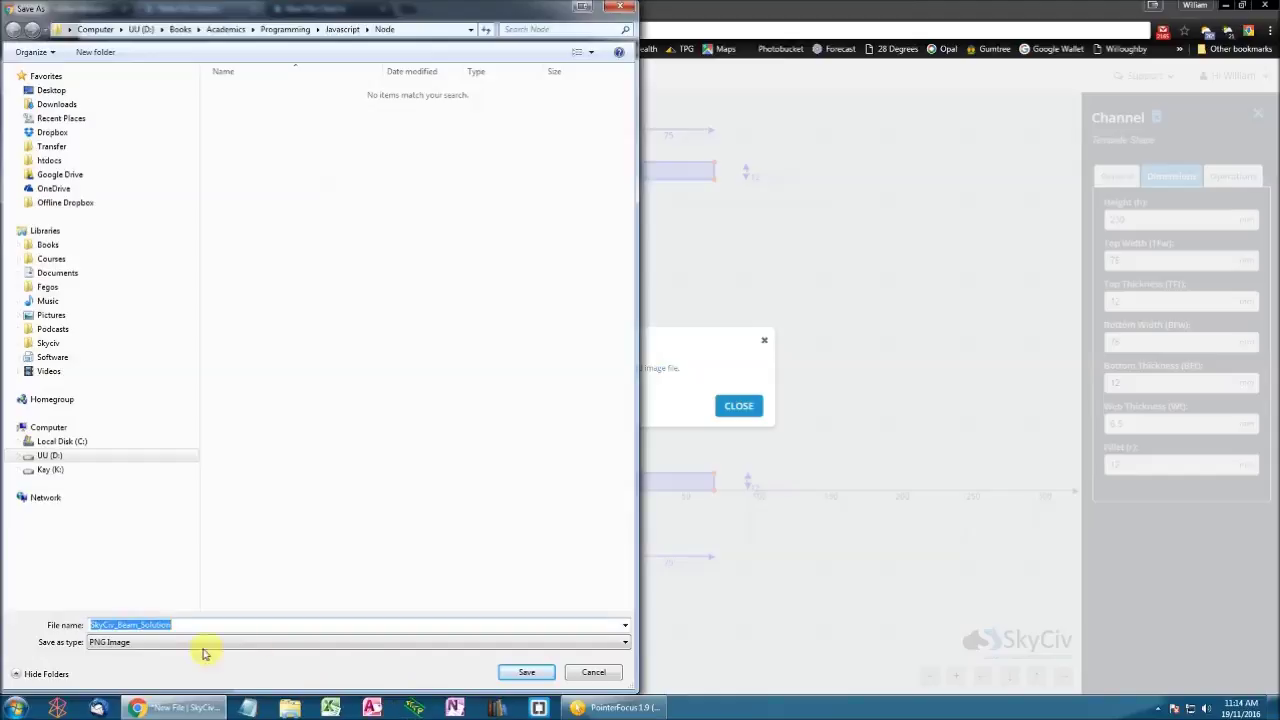
click(527, 672)
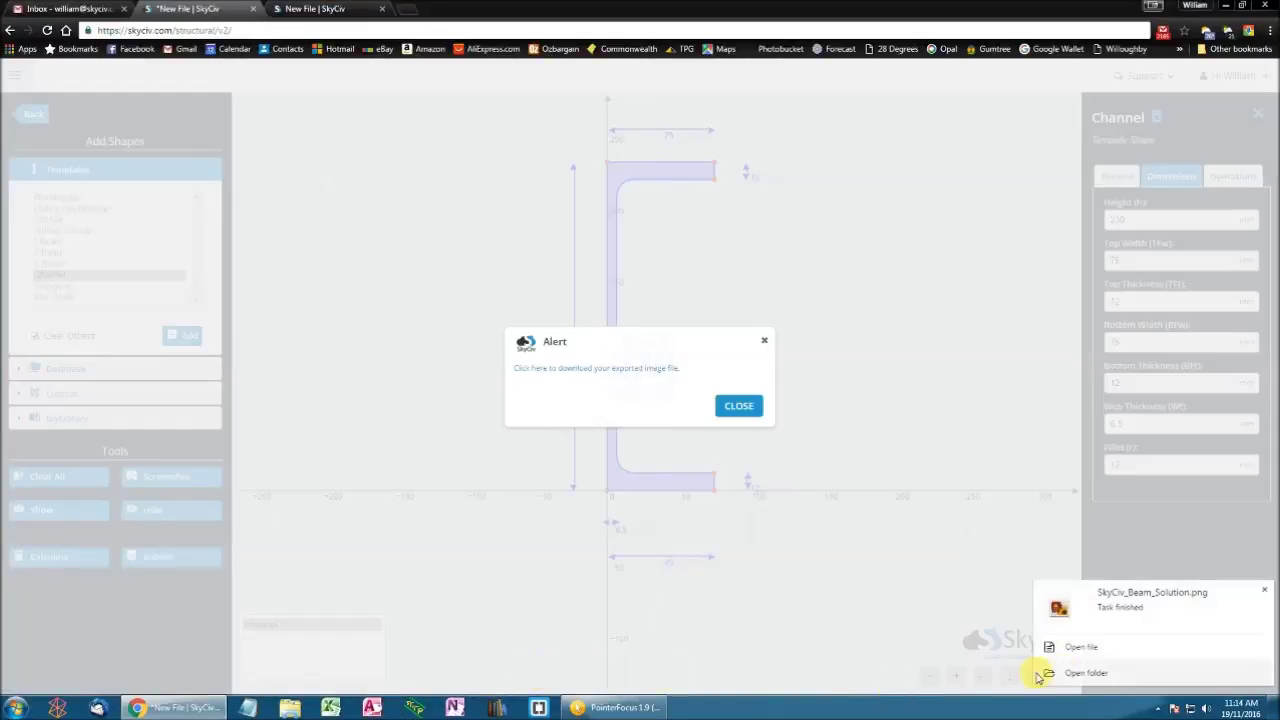
click(1097, 655)
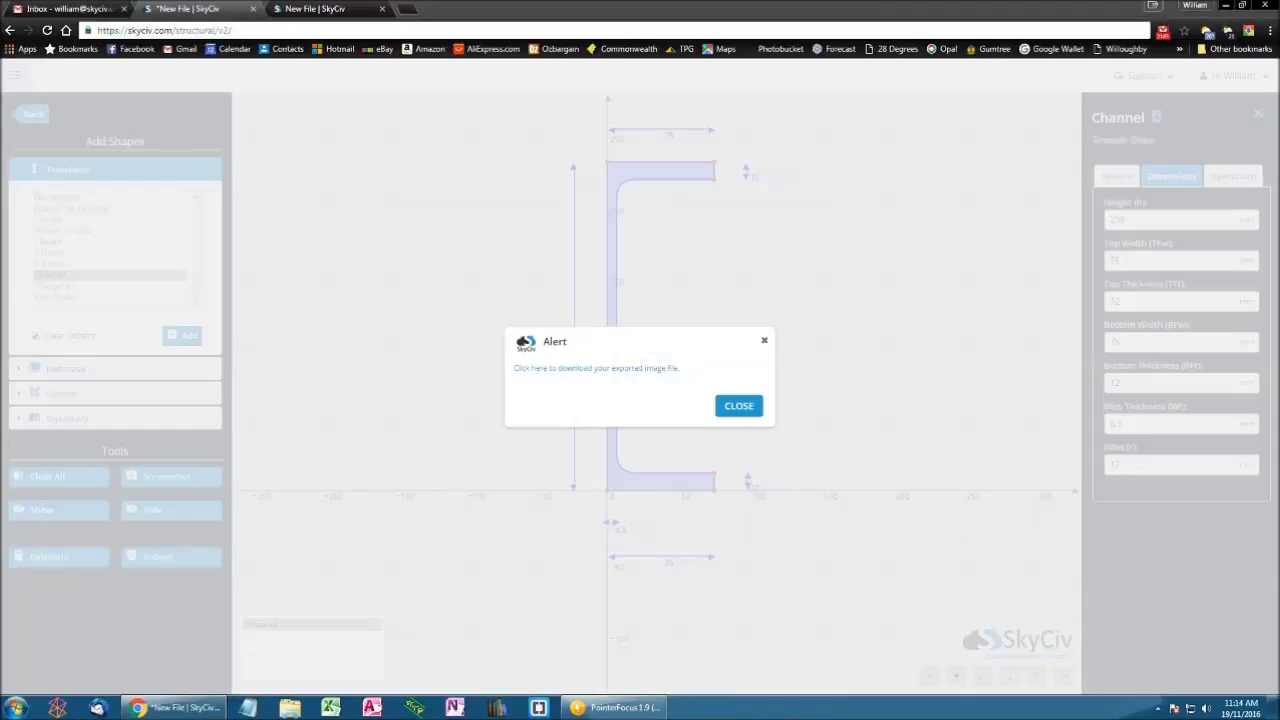
drag(1094, 88, 519, 72)
- Maximise Photo Viewer to see the channel image full screen, then restore it
click(970, 66)
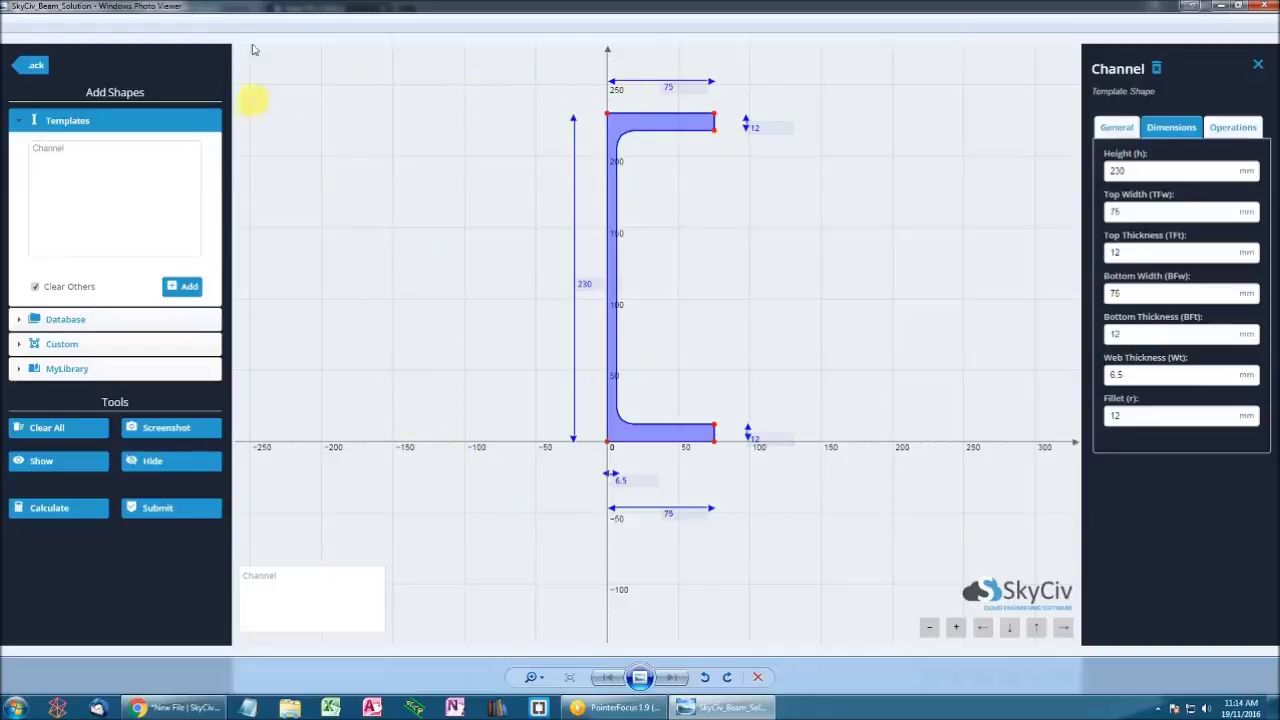
drag(491, 11, 477, 91)
- Close Photo Viewer and dismiss the SkyCiv export alert
click(768, 77)
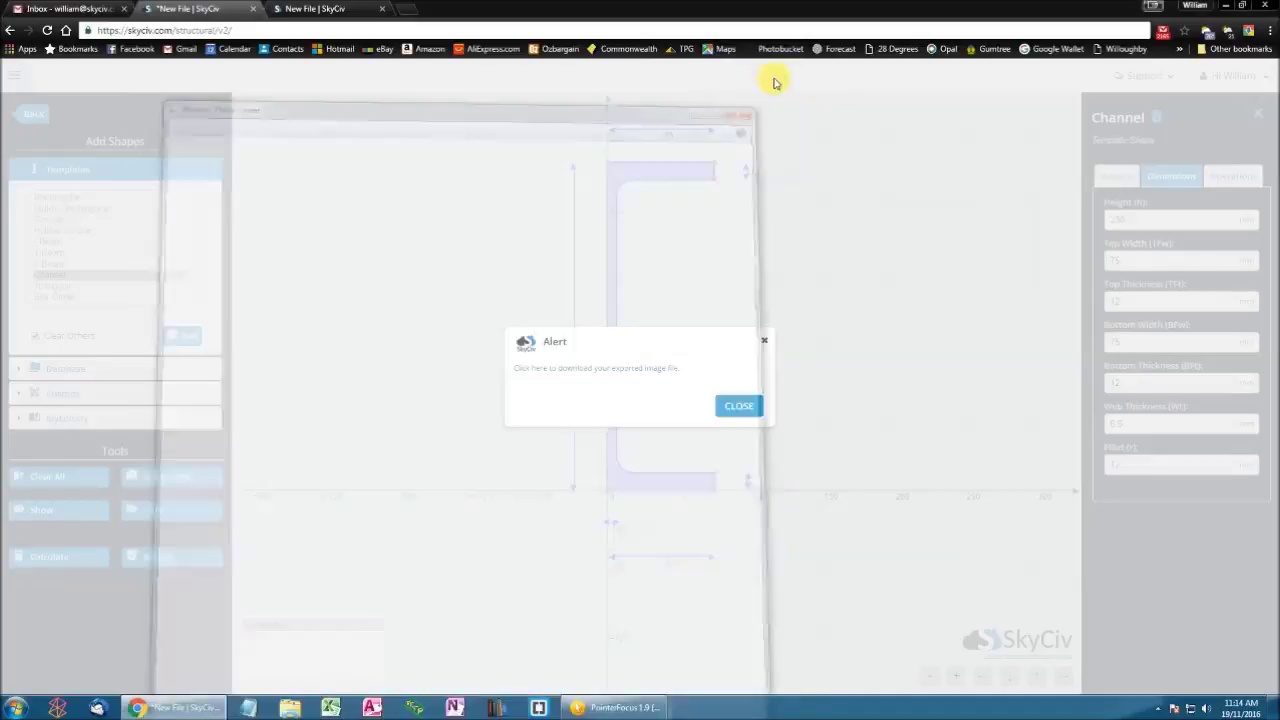
click(764, 342)
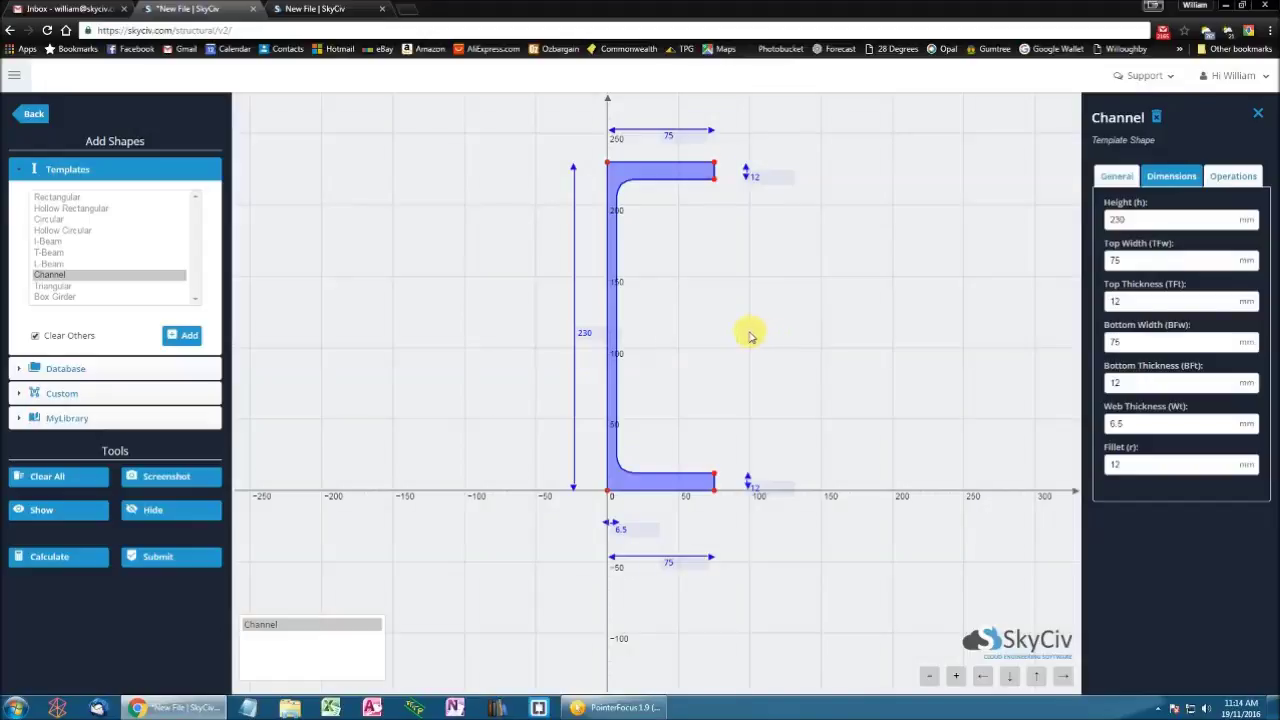